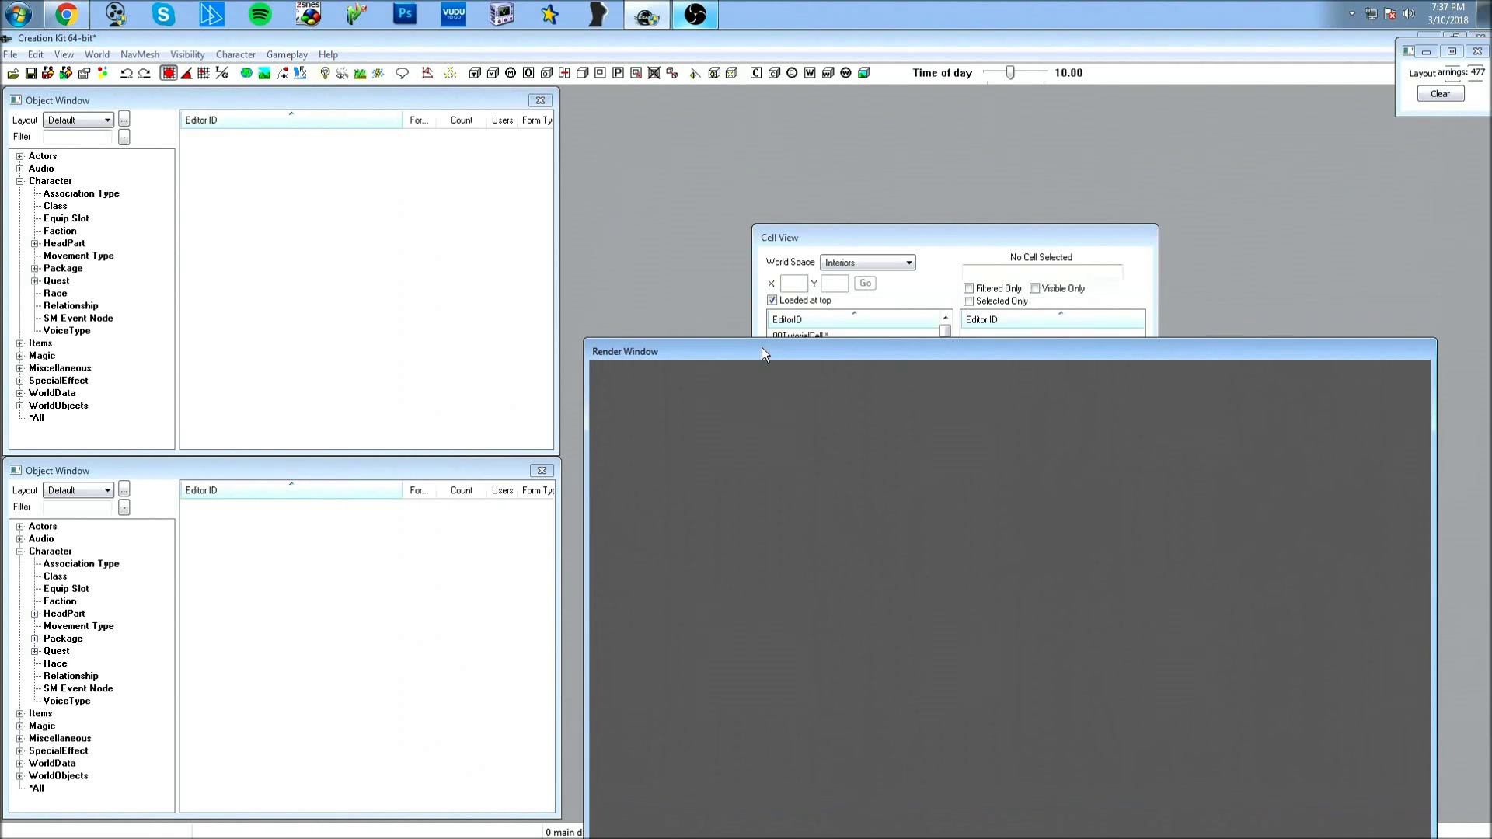
Load the 00TutorialCell interior into the render window and save the plugin as Tutorialcell.esp.
double_click(801, 337)
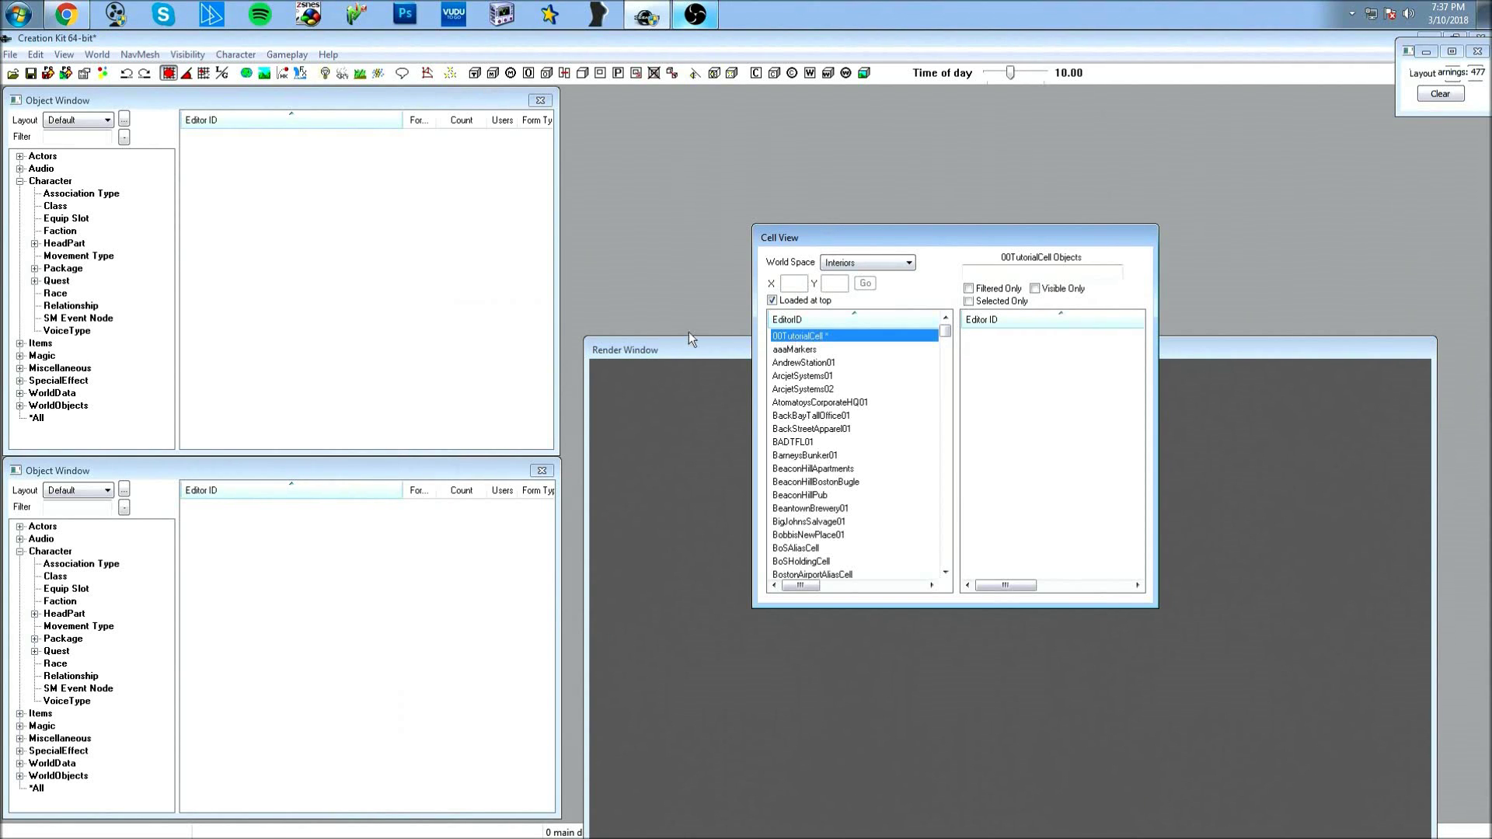
left_click_drag(686, 344, 679, 113)
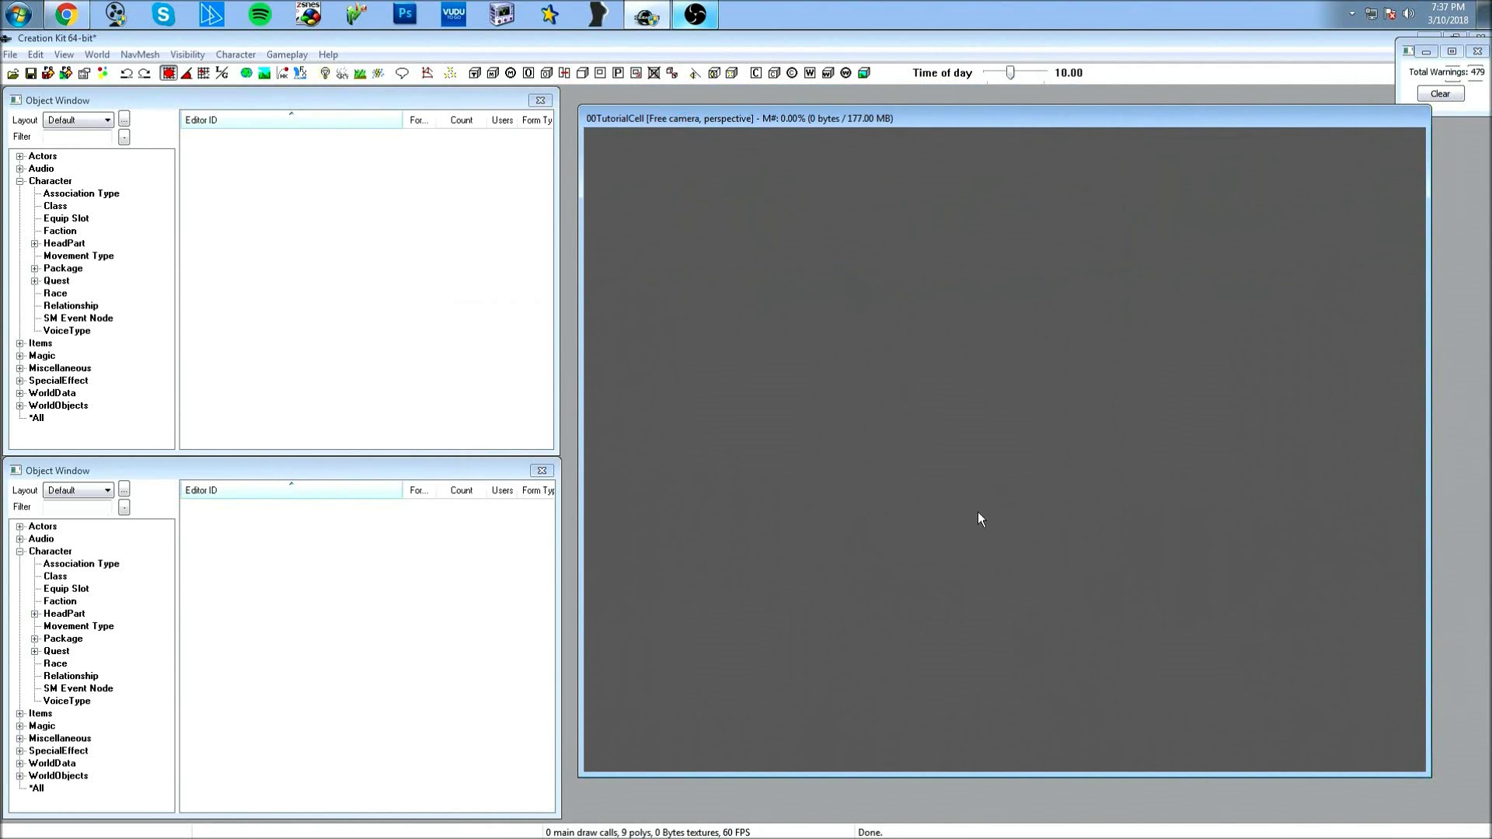
key("ctrl+s")
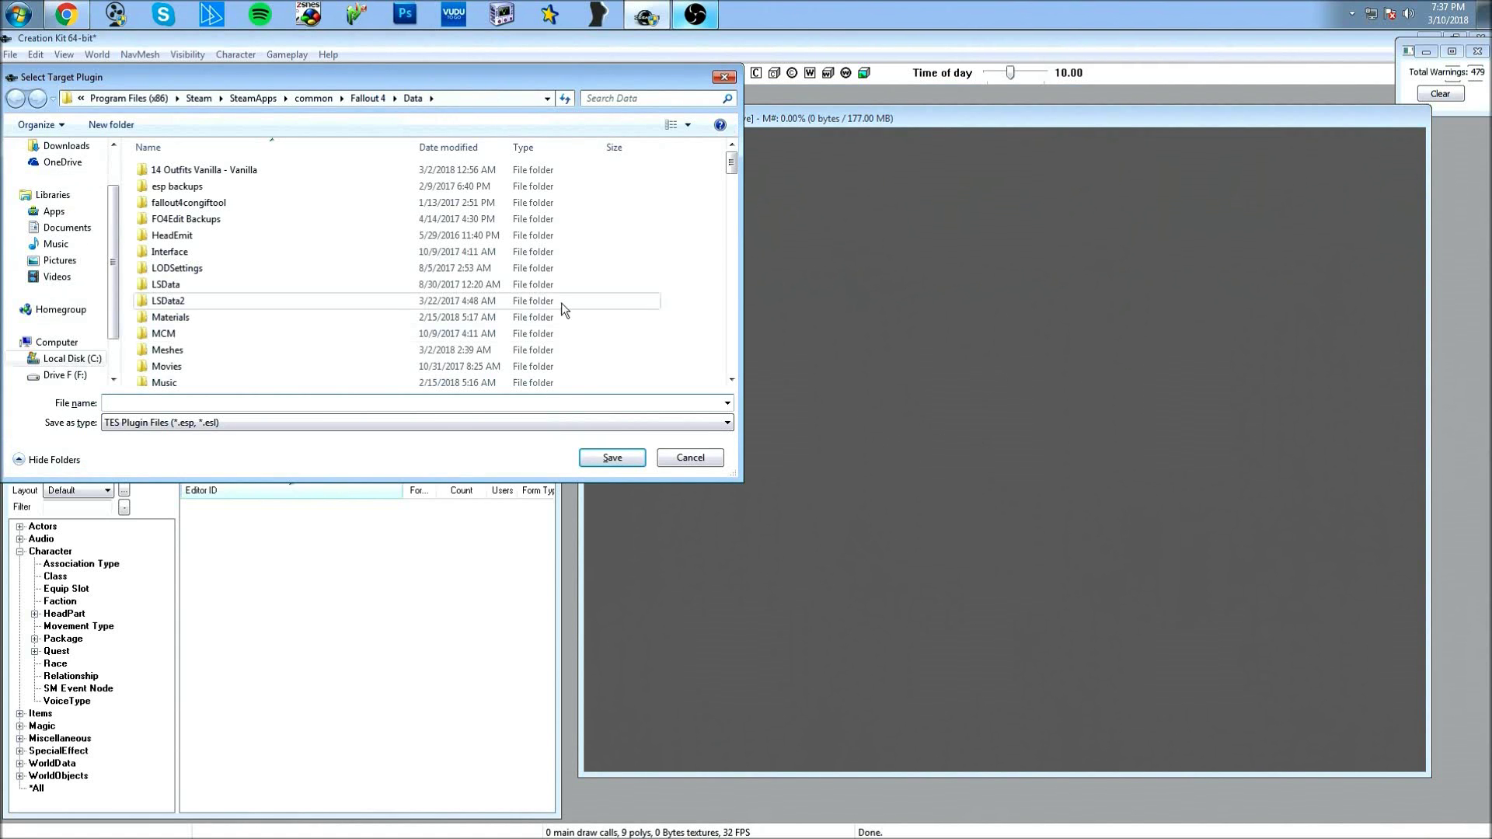
type("Tutorialcell")
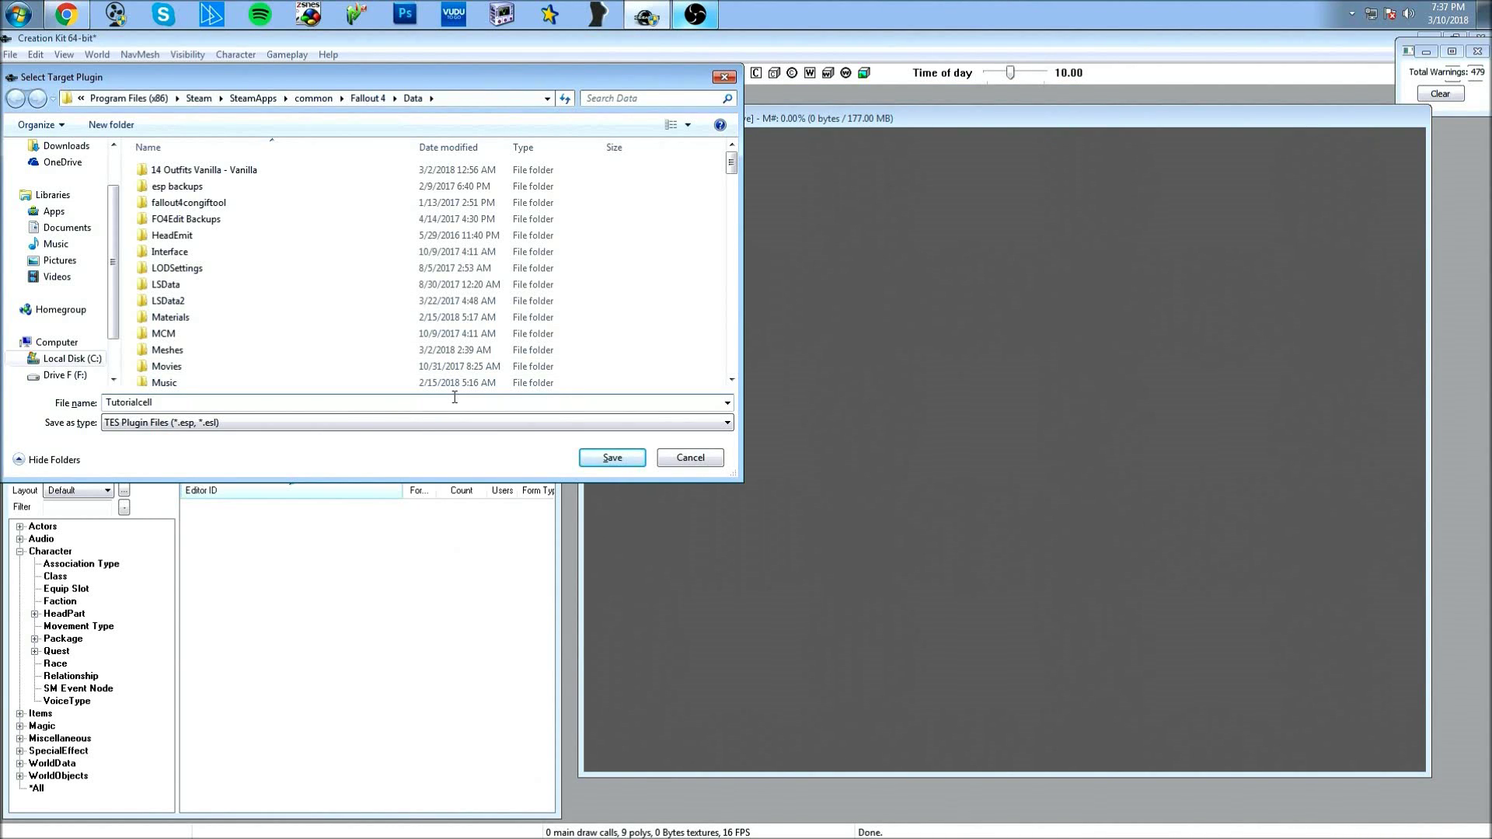
key("Return")
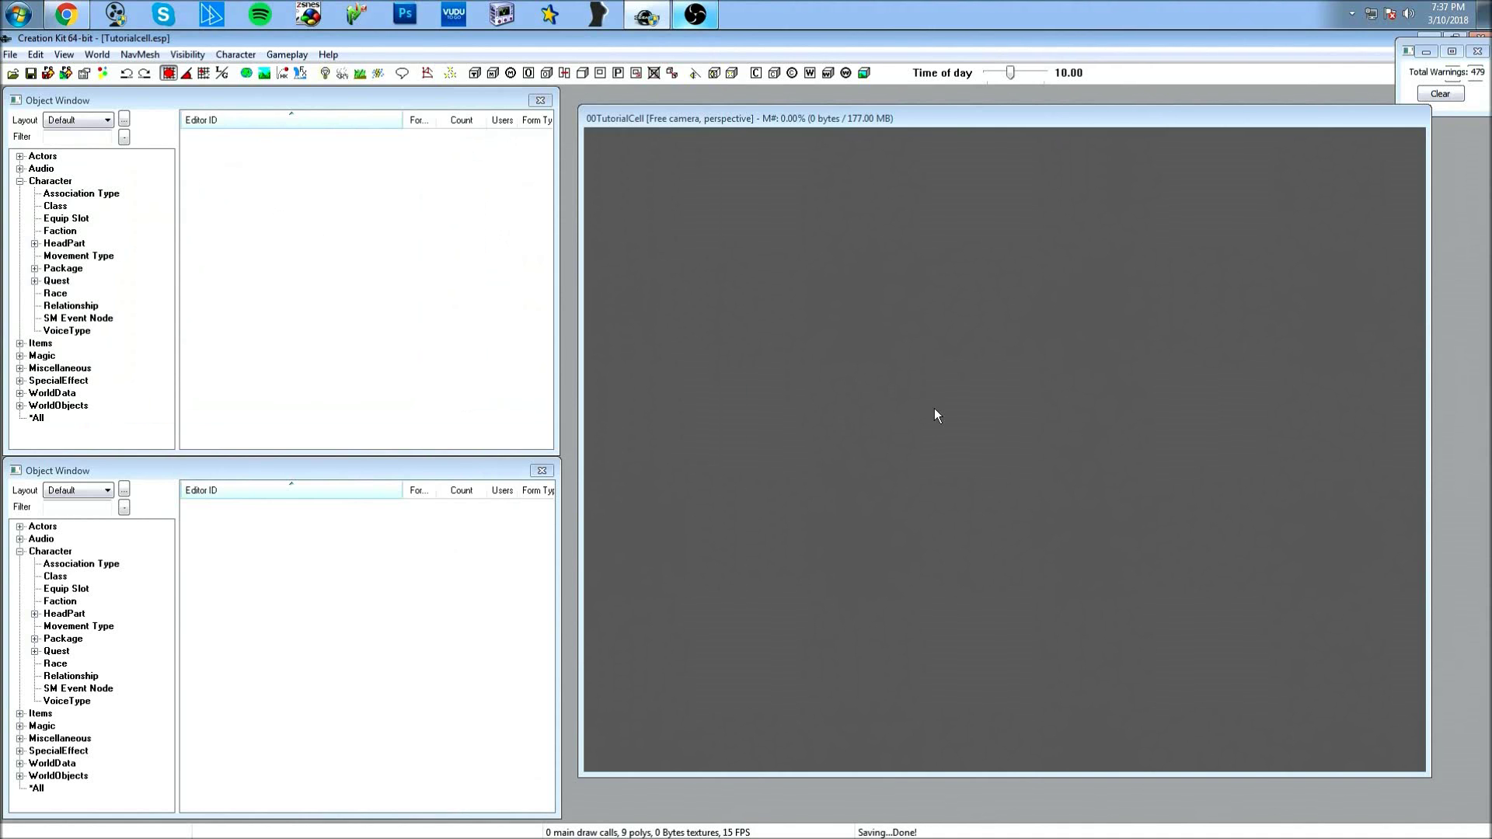
Expand the WorldObjects category and widen the object list to reveal the Model and Size columns.
left_click(37, 777)
left_click(20, 776)
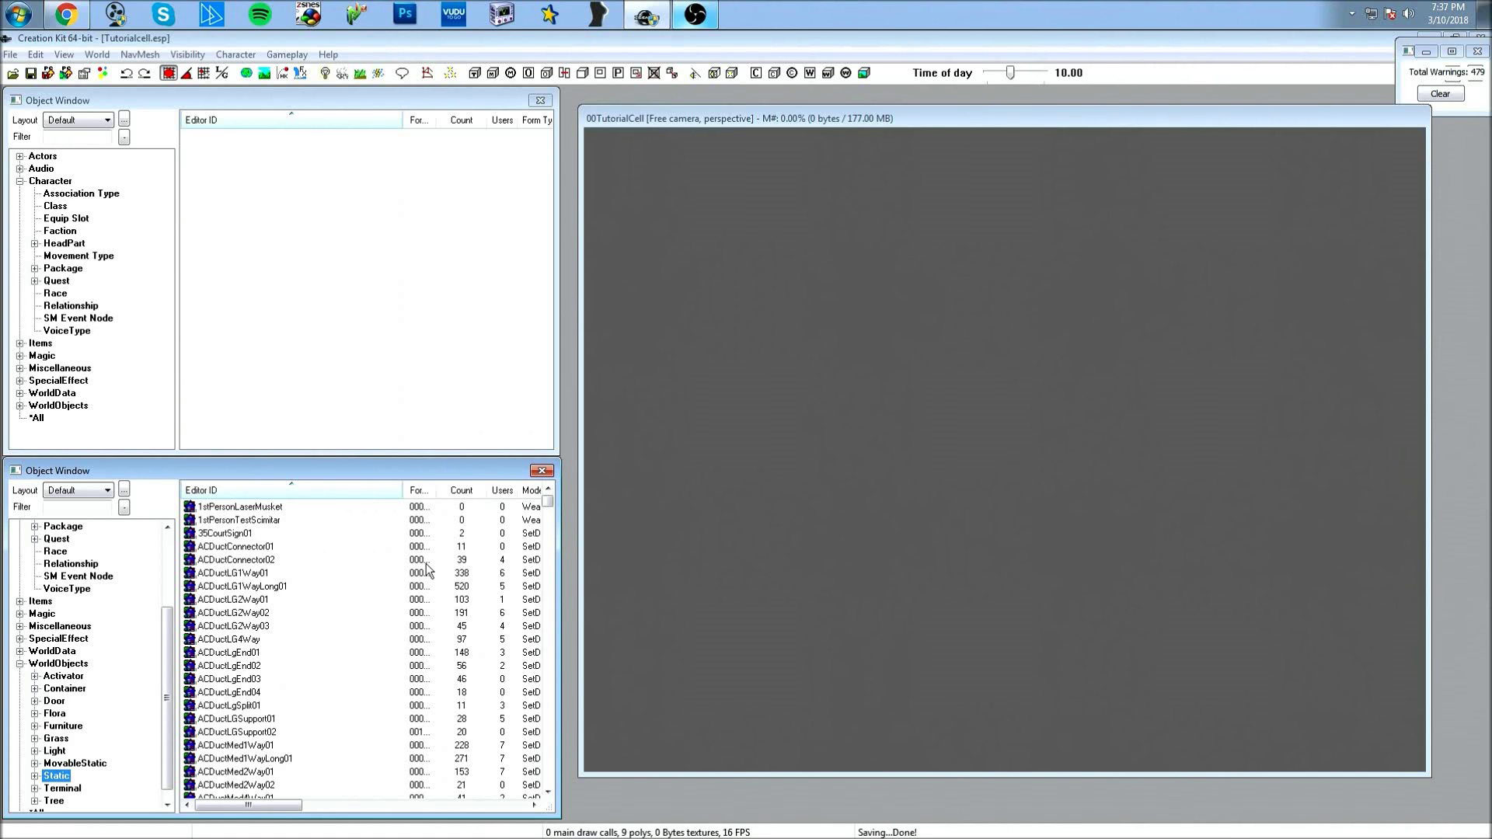
left_click_drag(558, 542, 742, 529)
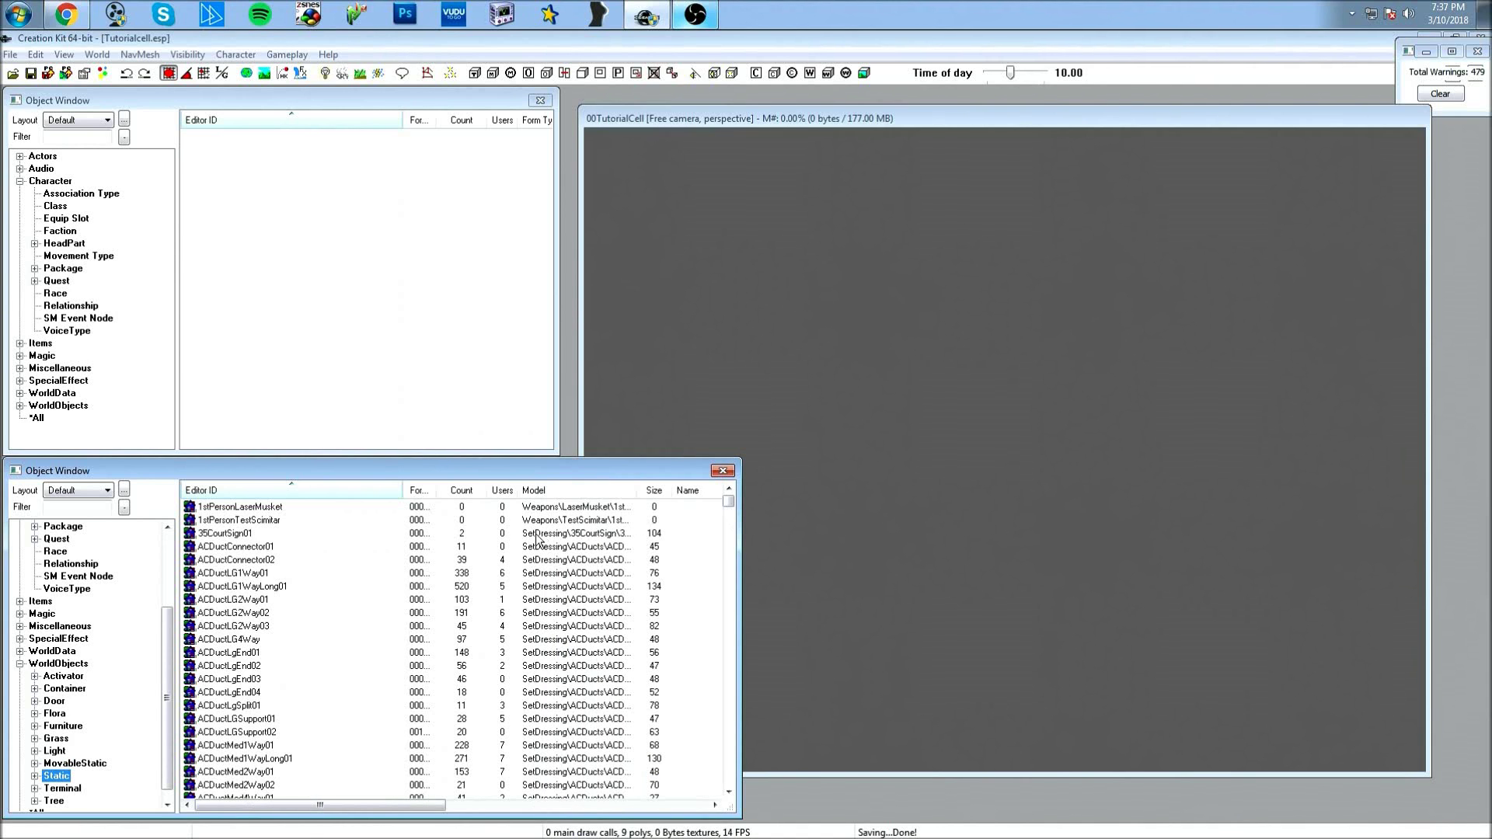
left_click(539, 538)
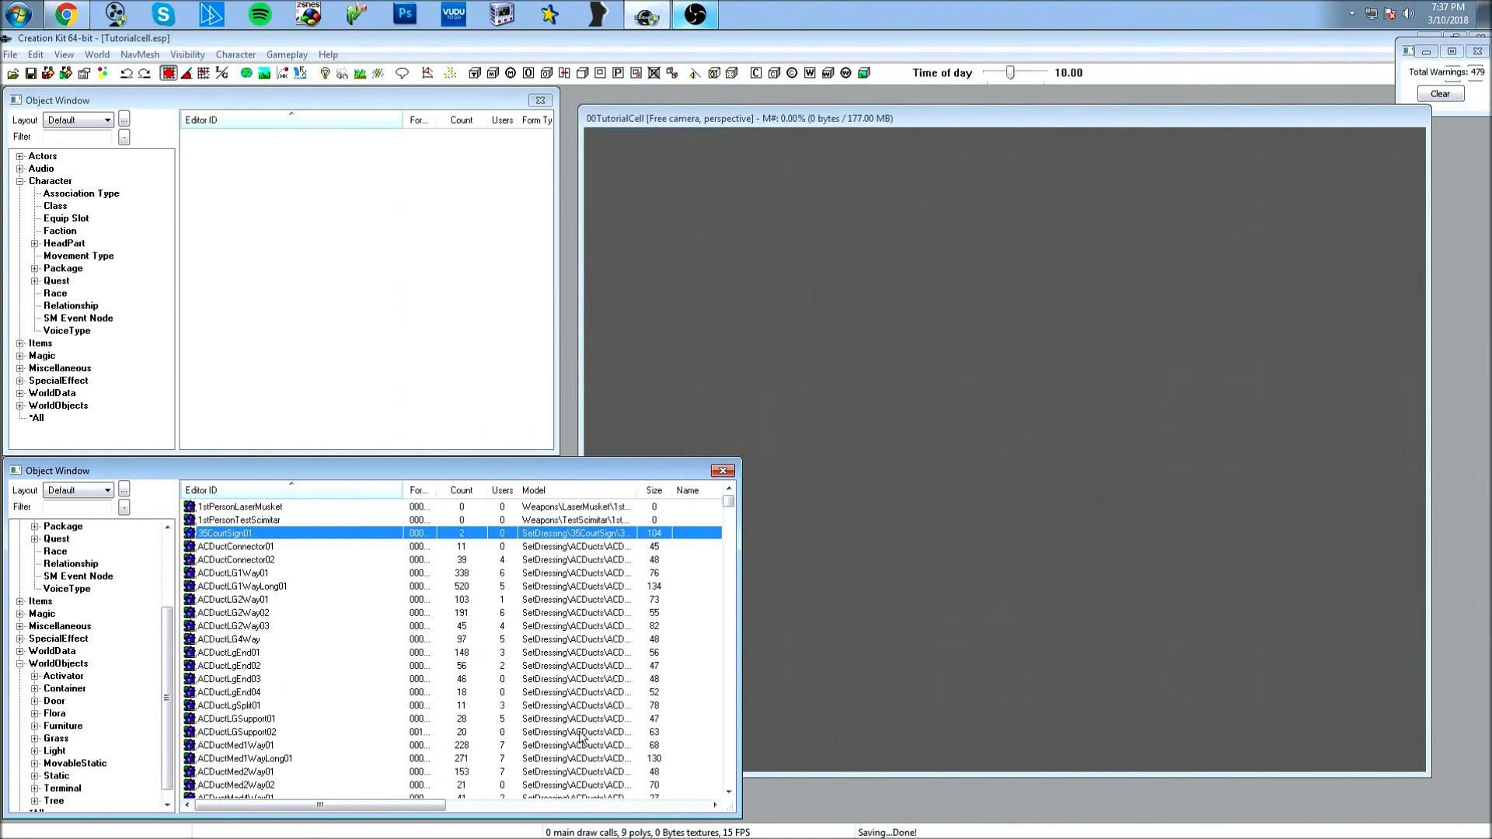
scroll(555, 643, "down", 1)
scroll(556, 644, "up", 1)
Place BldgBrick5Story1x3ComF from Static > Architecture in the cell, inspect it, then delete it.
double_click(48, 777)
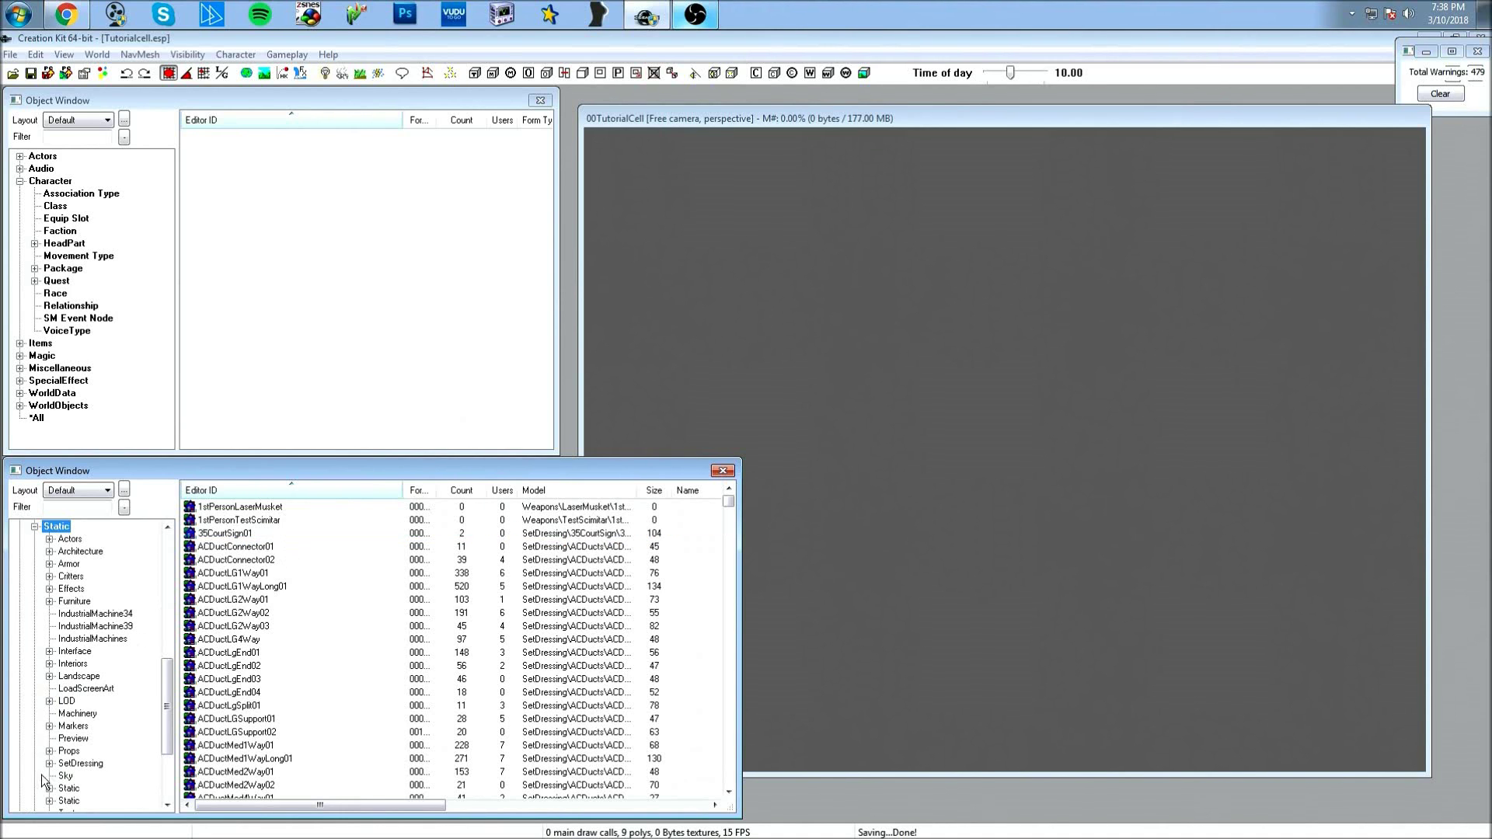
left_click(70, 551)
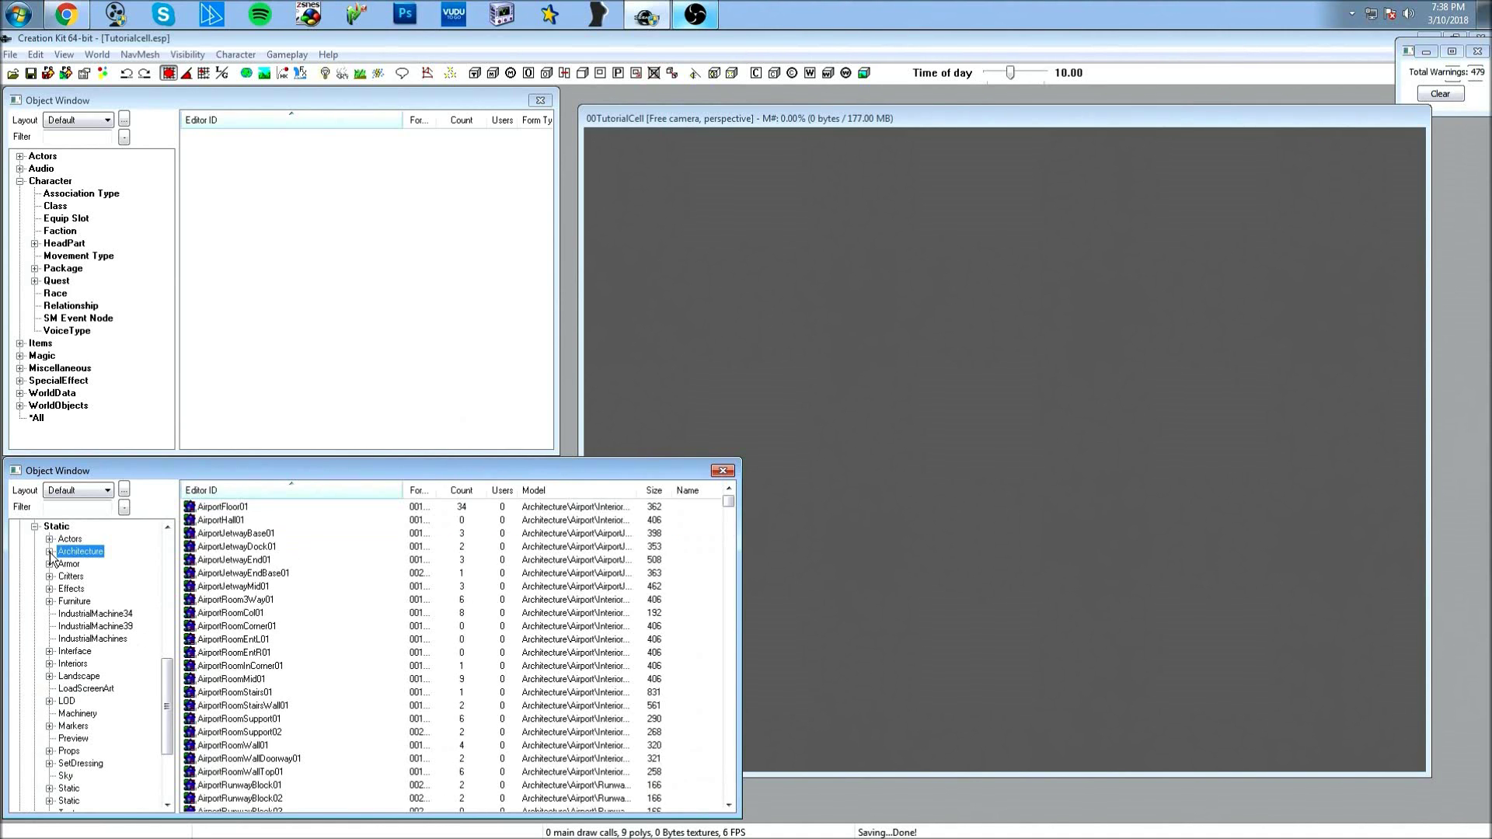
left_click_drag(726, 503, 724, 512)
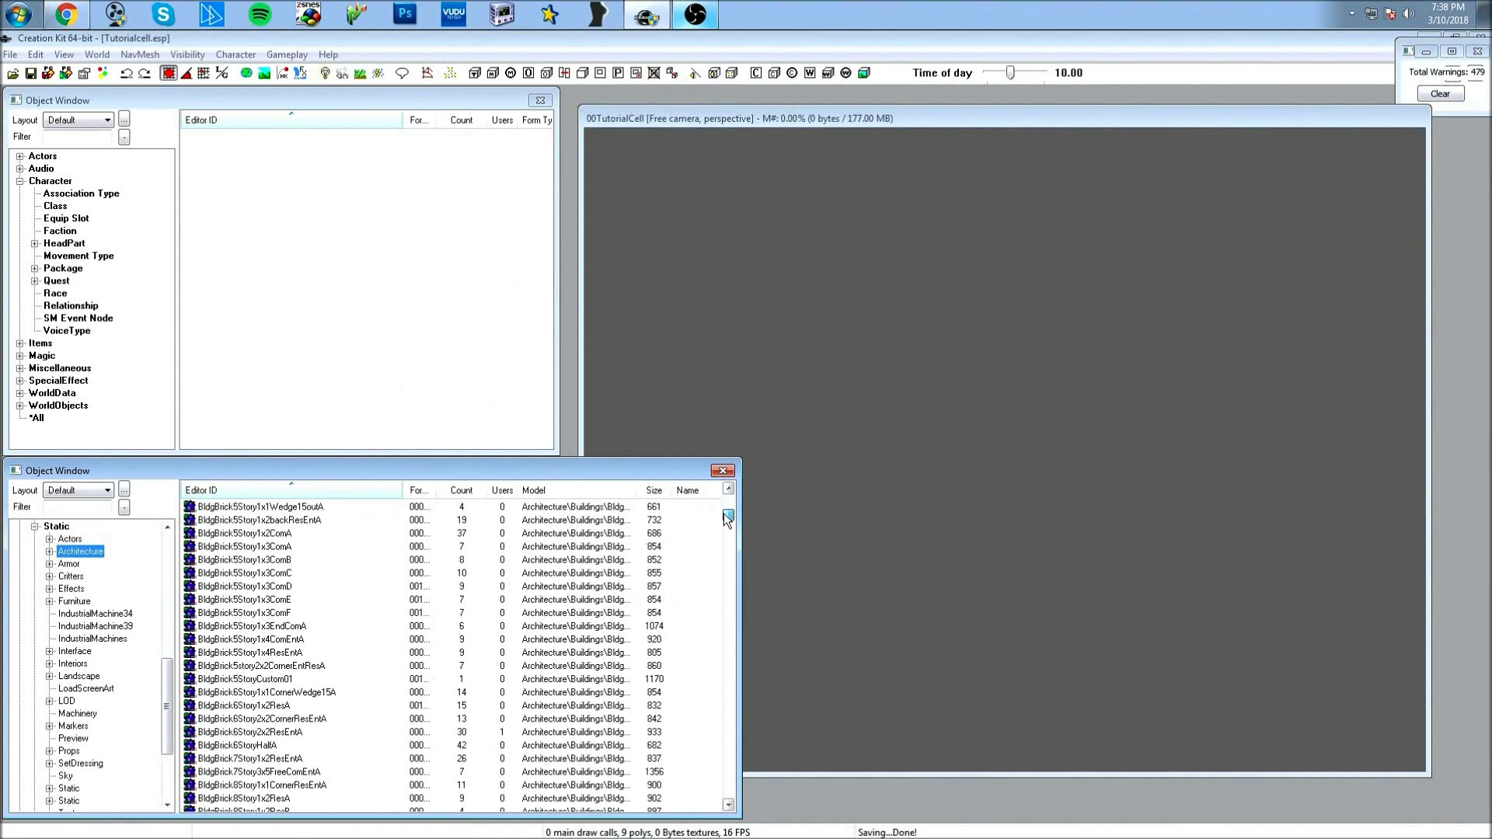
left_click(296, 608)
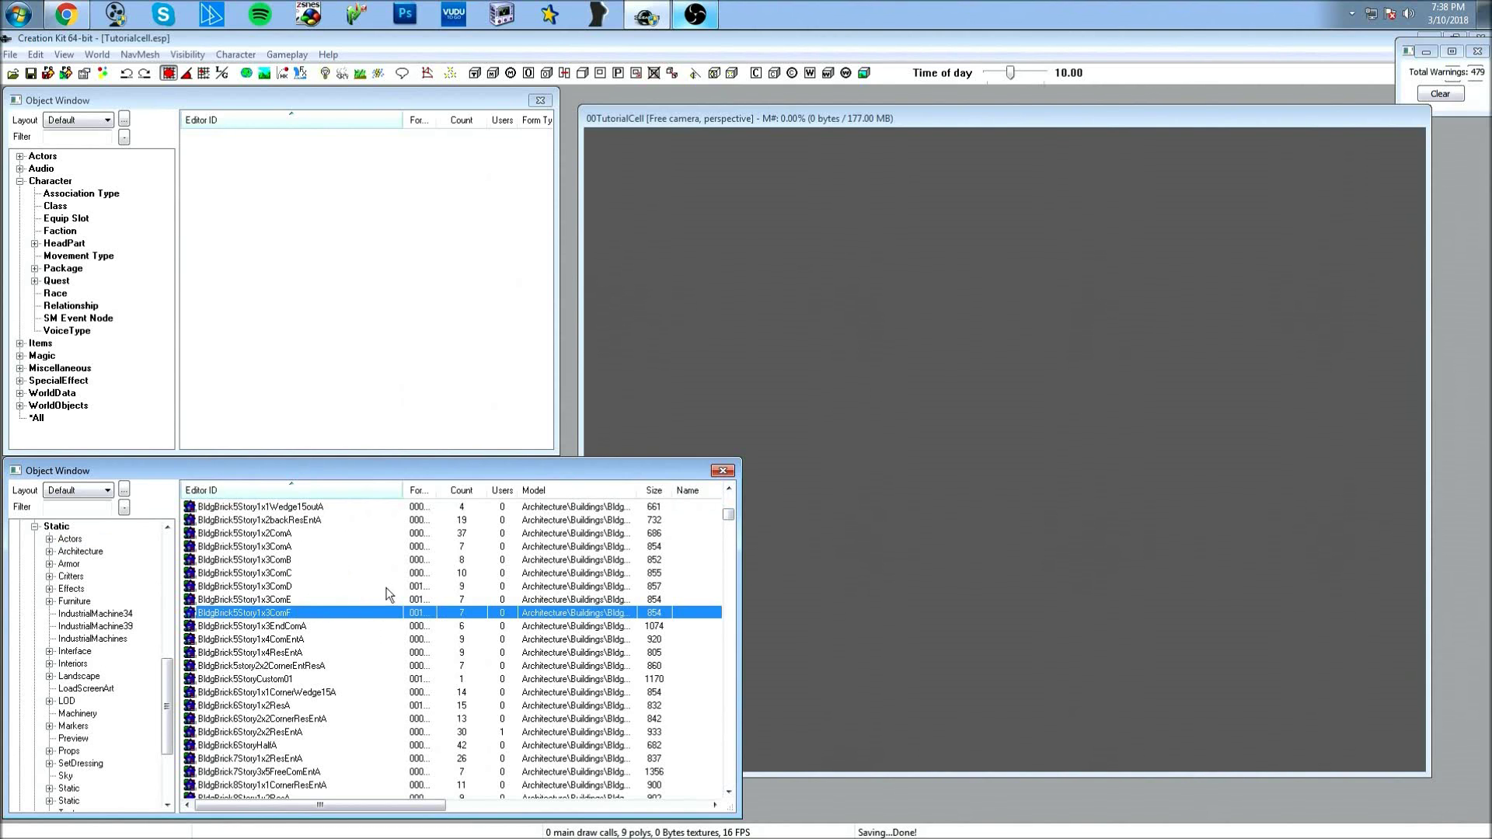
left_click_drag(272, 614, 960, 442)
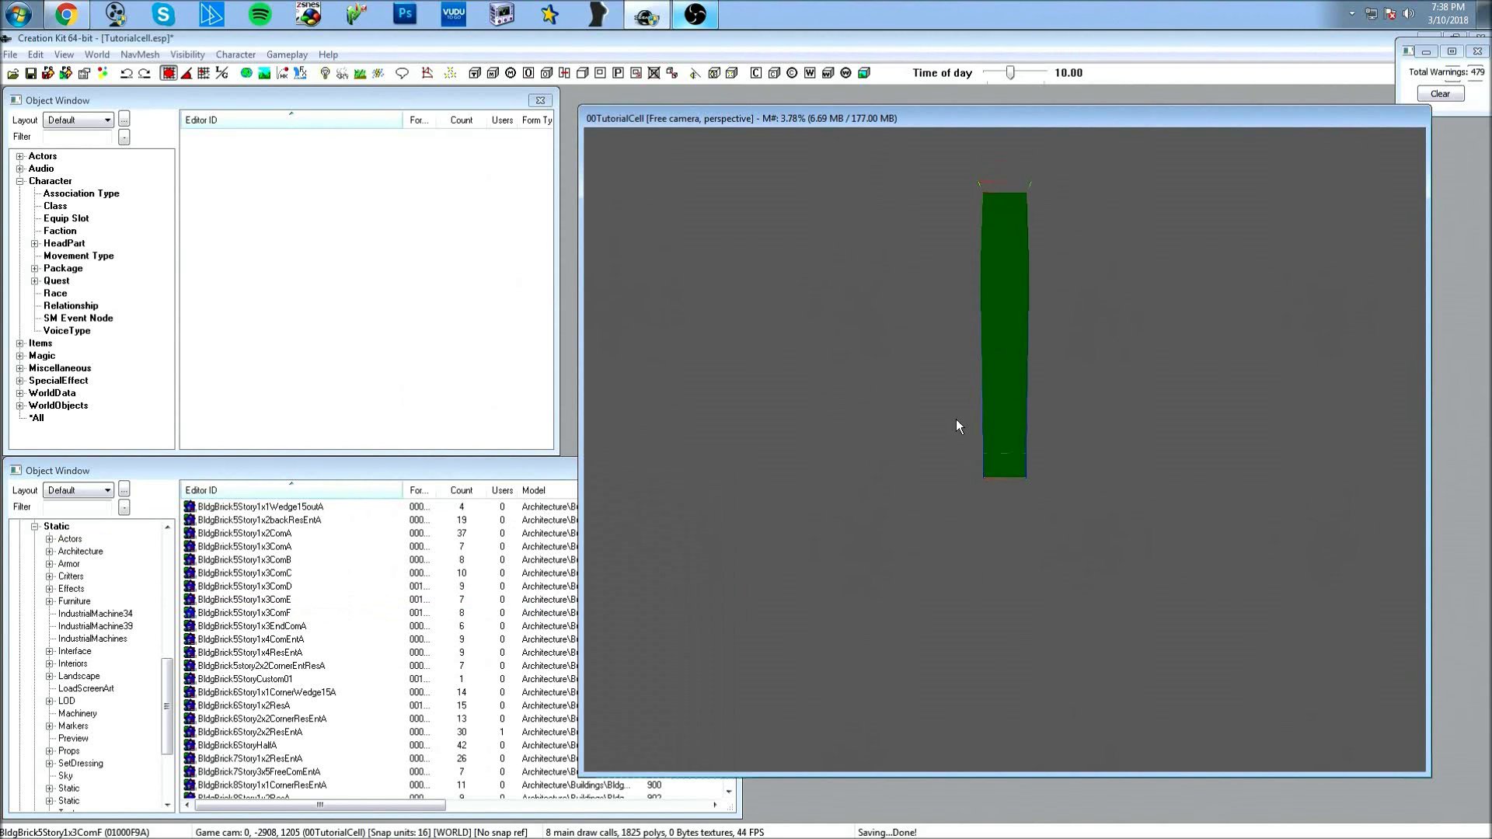
middle_click_drag(1002, 393, 1199, 384, "shift")
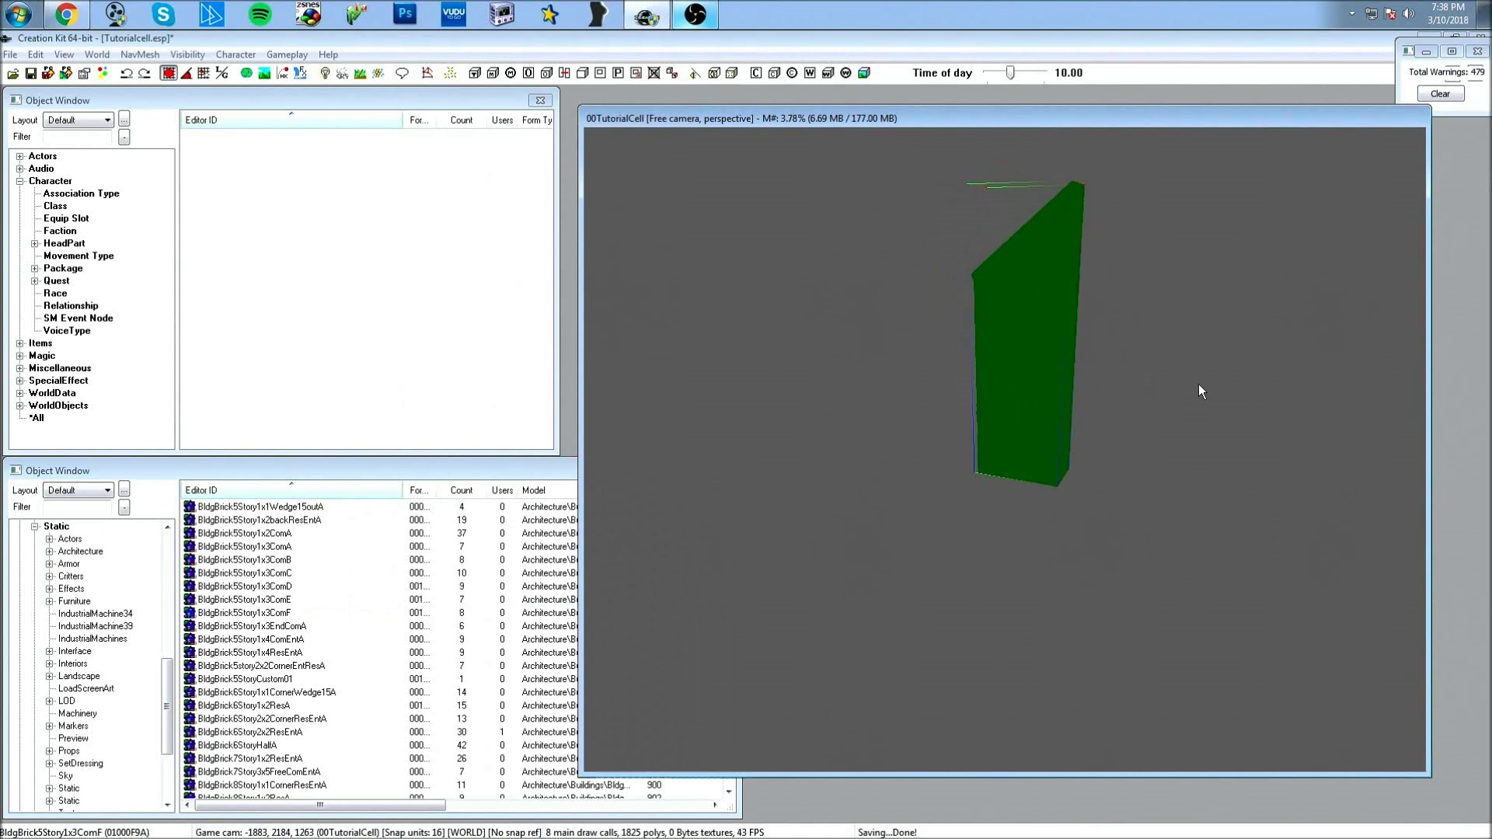
scroll(1197, 384, "up", 4)
middle_click_drag(1098, 380, 1075, 418)
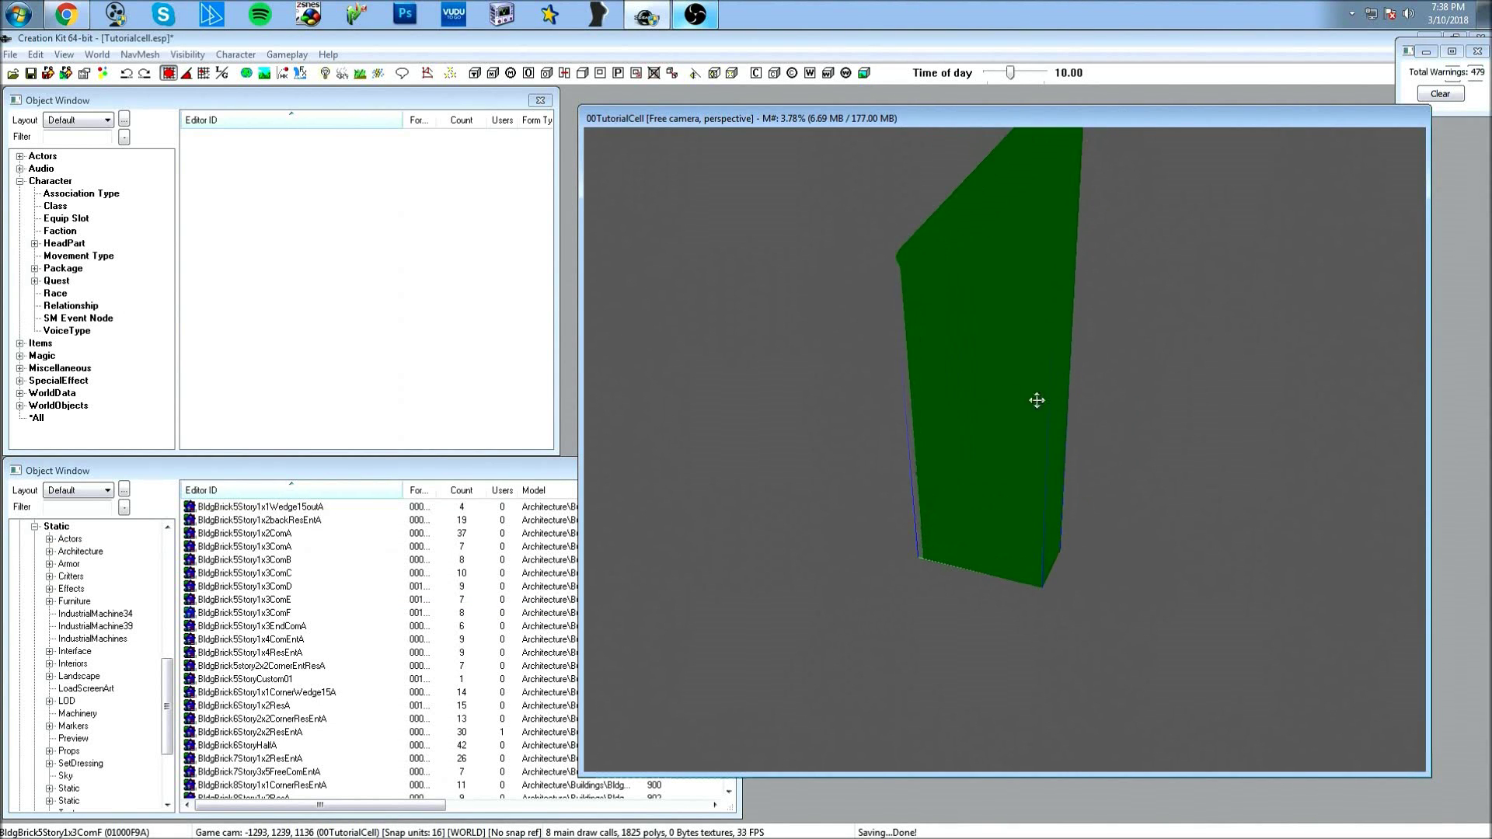
key("Delete")
left_click(230, 561)
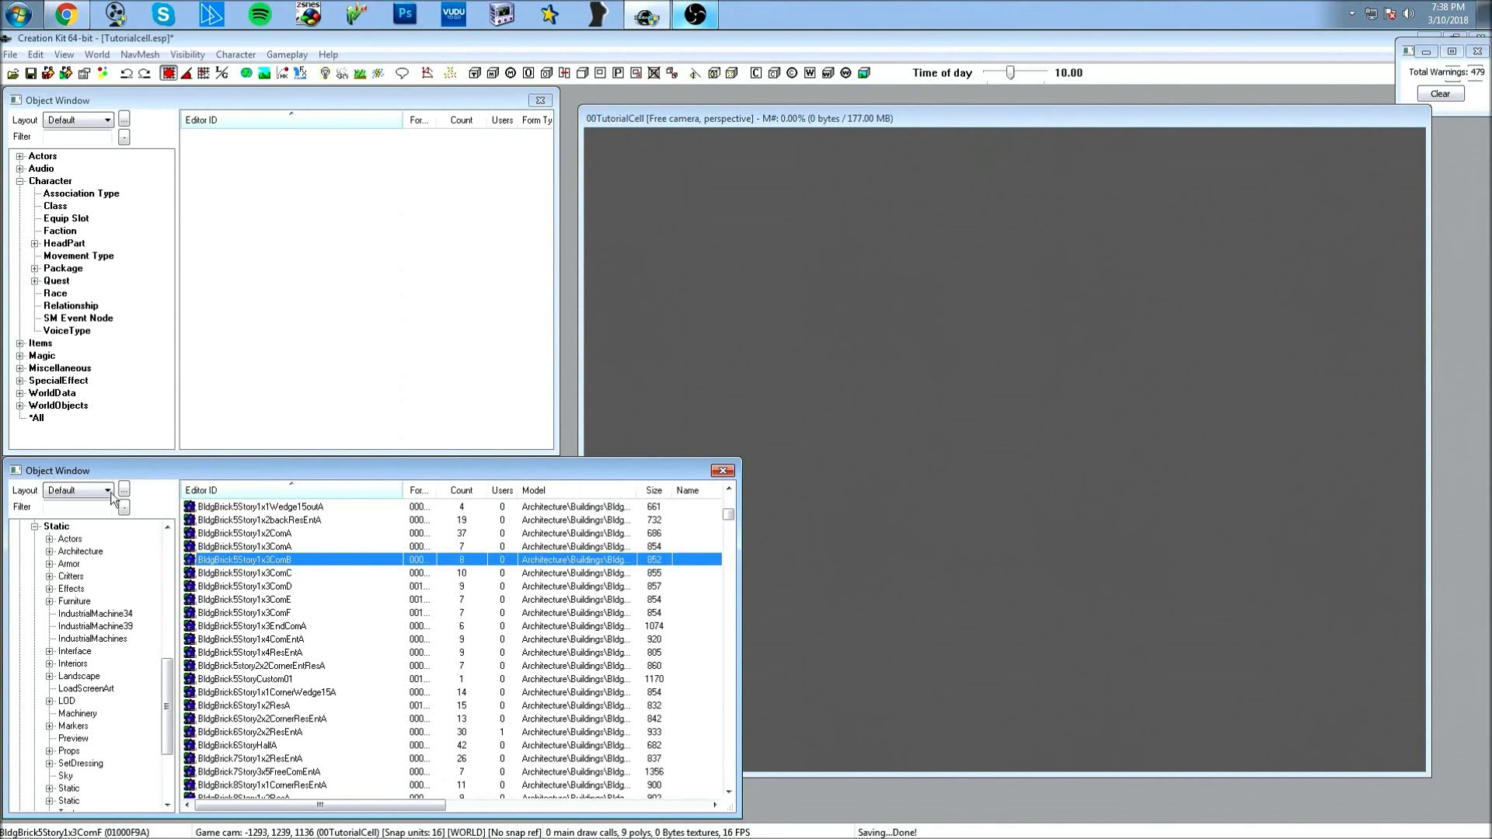
left_click(83, 507)
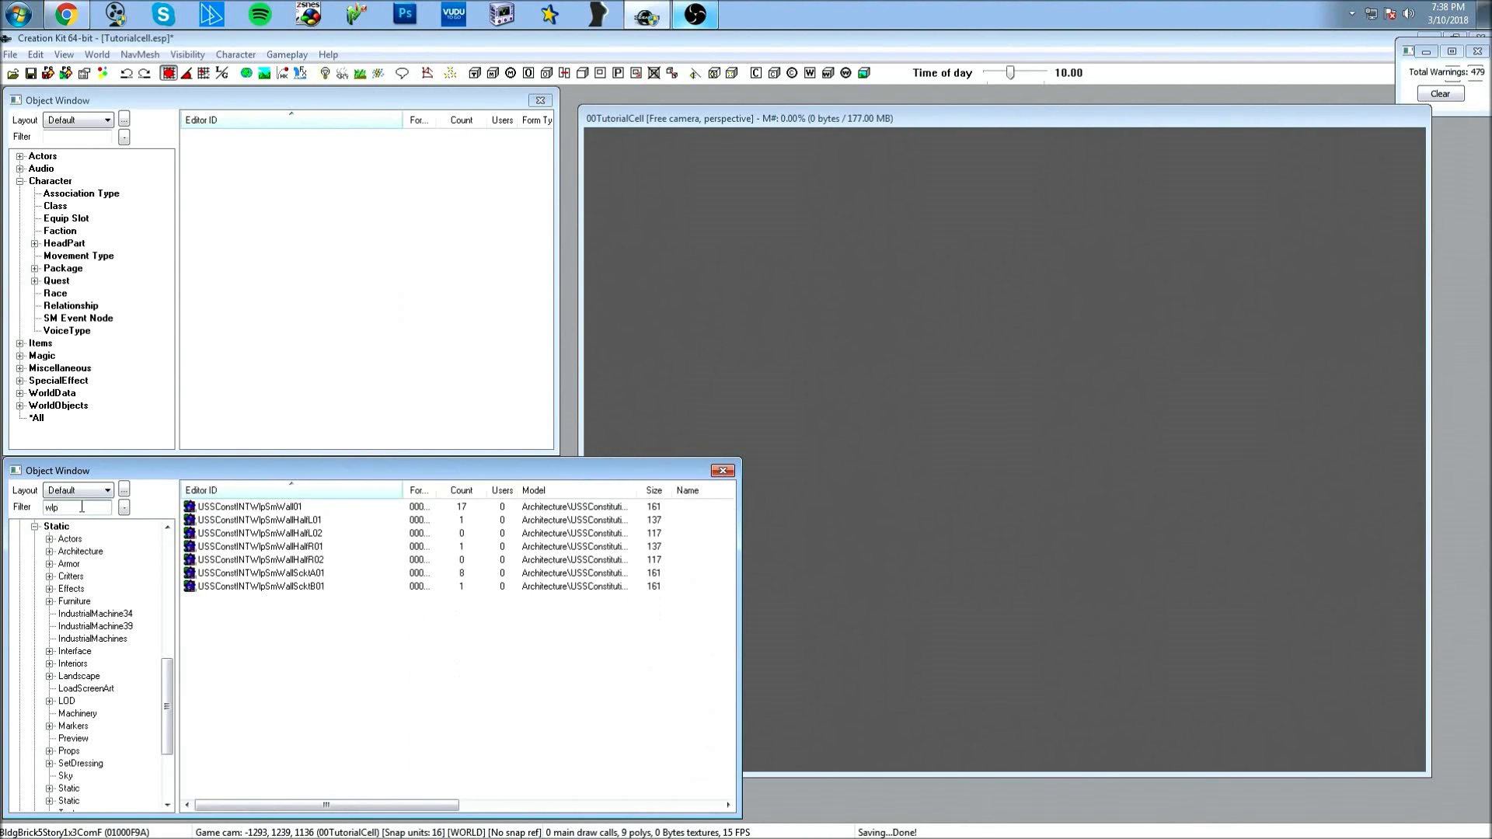
Browse the Architecture and Interiors categories, selecting broken-wall edge pieces.
left_click(80, 551)
left_click(47, 550)
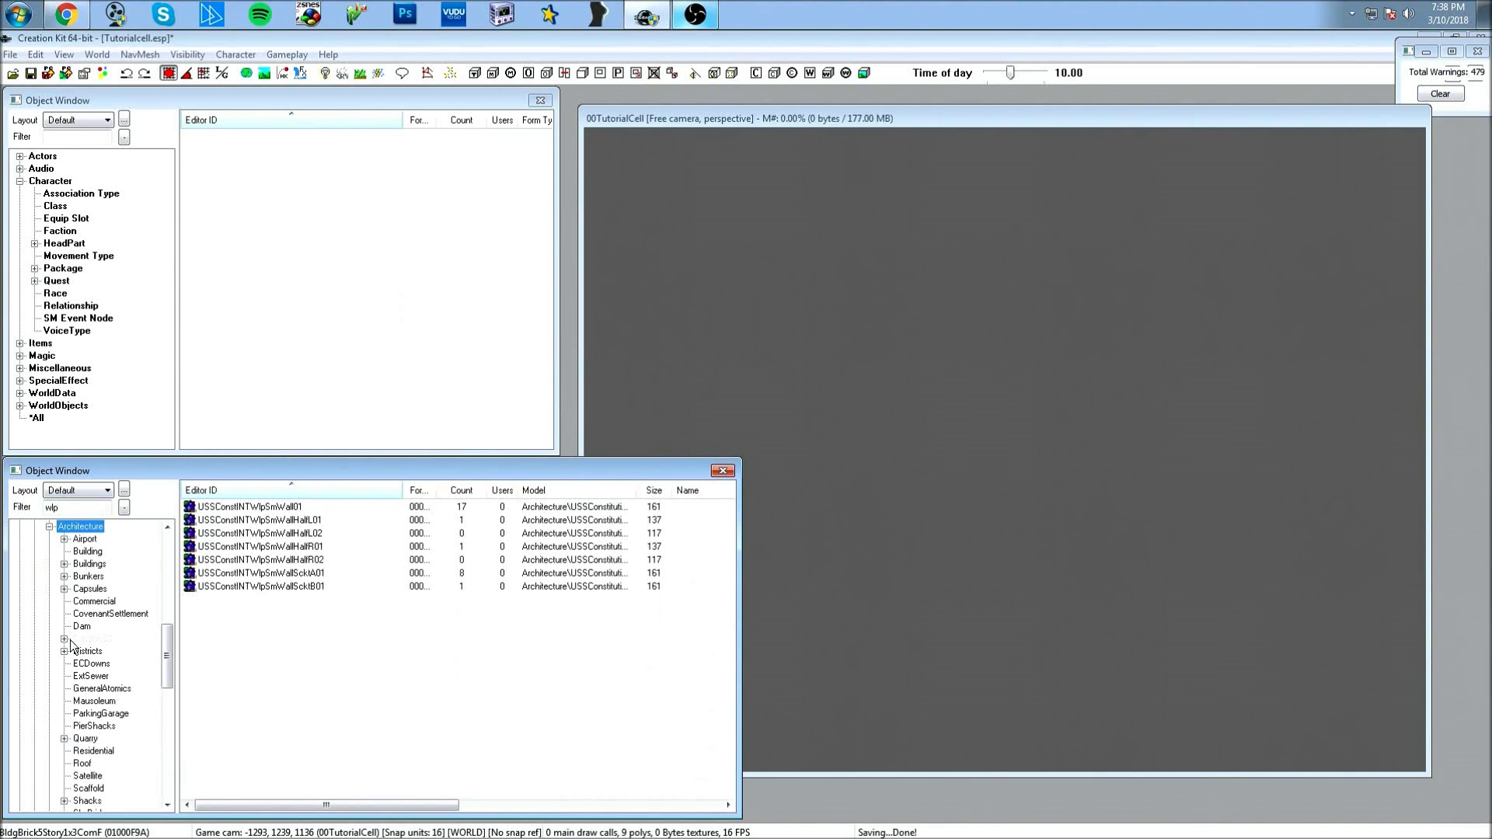
left_click_drag(167, 665, 93, 614)
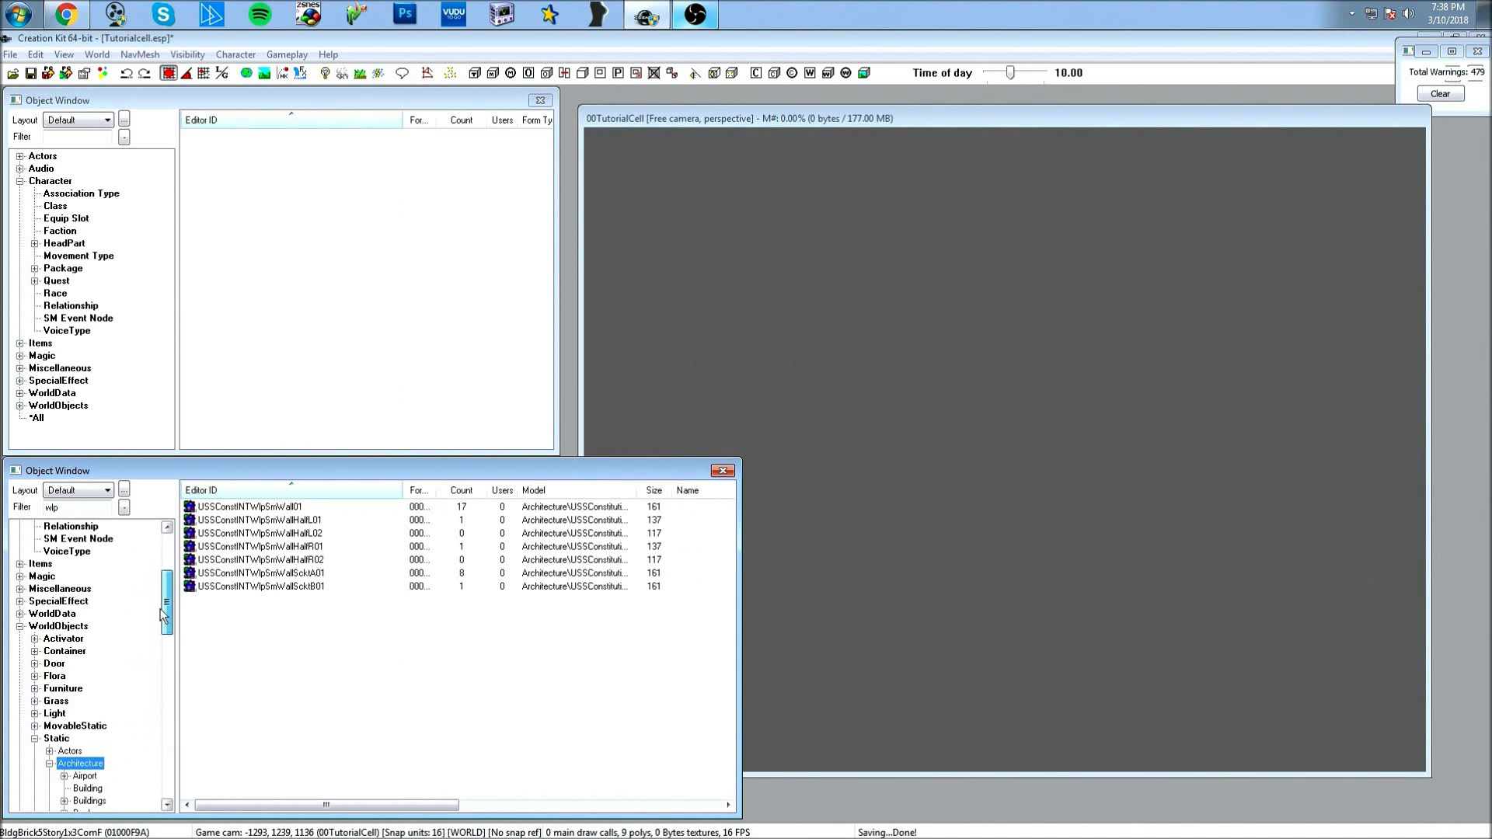
left_click(50, 764)
scroll(56, 770, "down", 3)
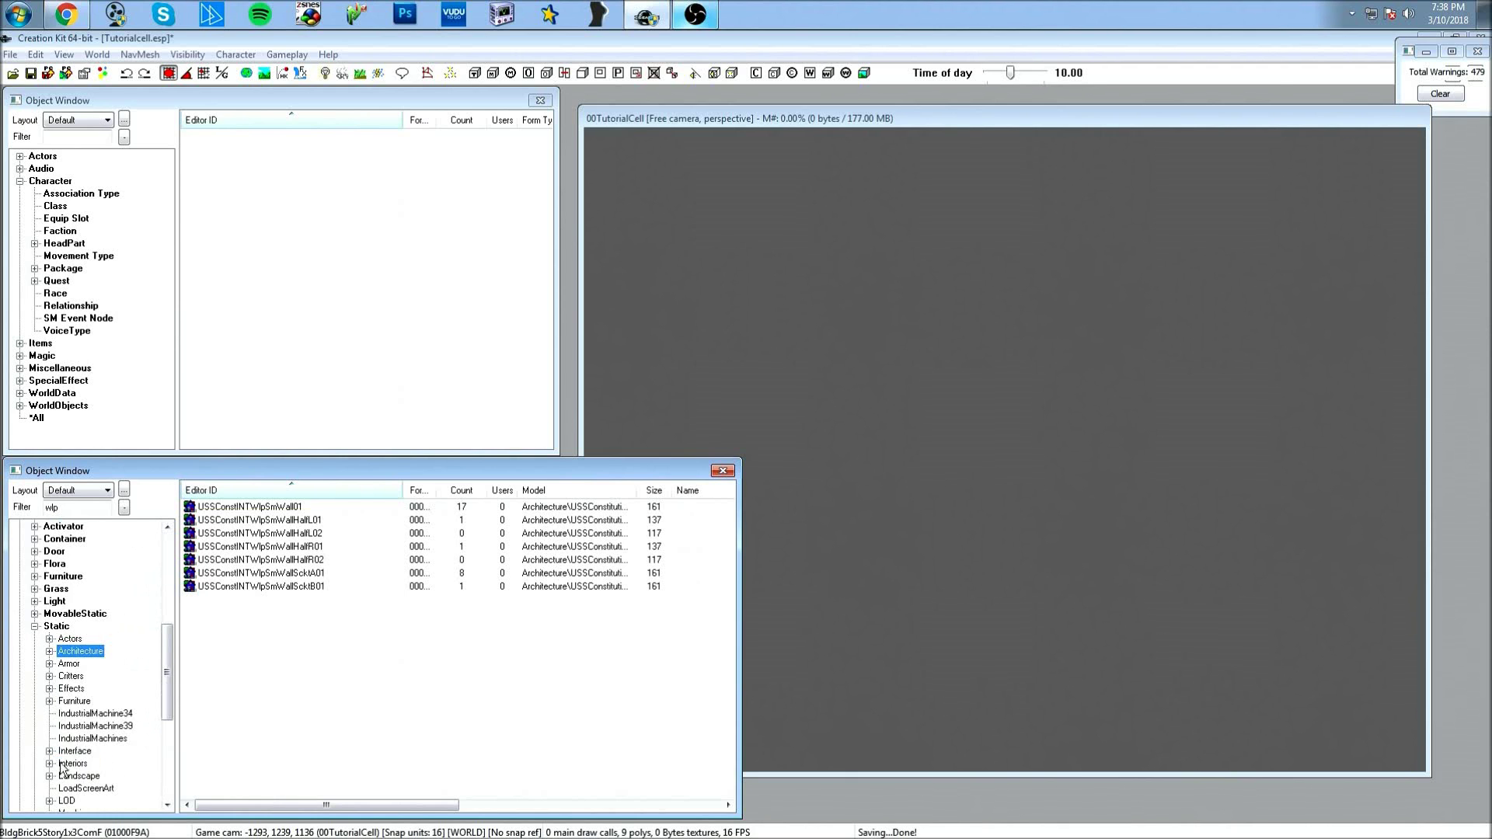
scroll(50, 706, "down", 1)
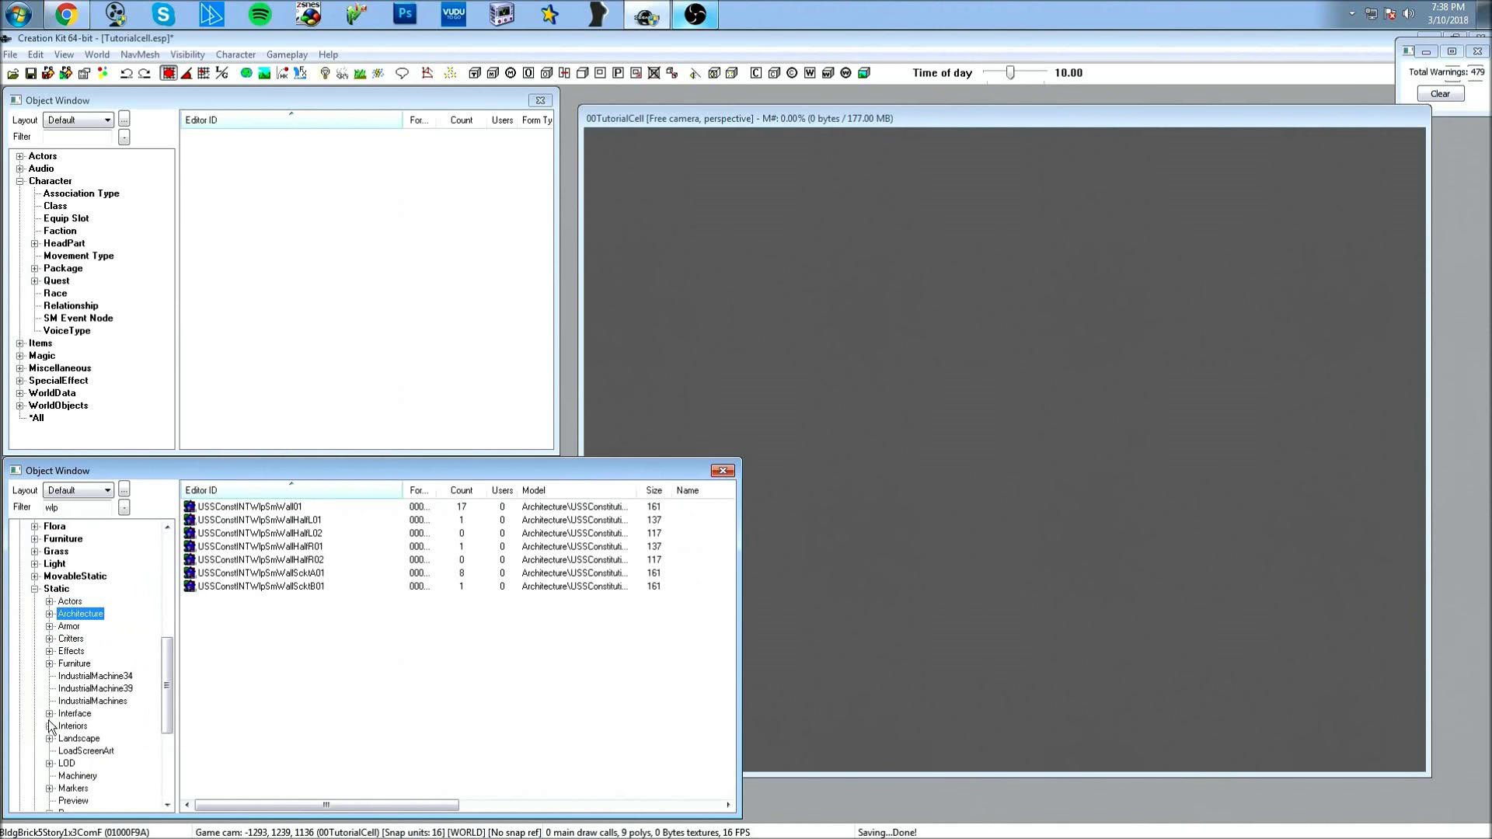
left_click(50, 726)
left_click(72, 540)
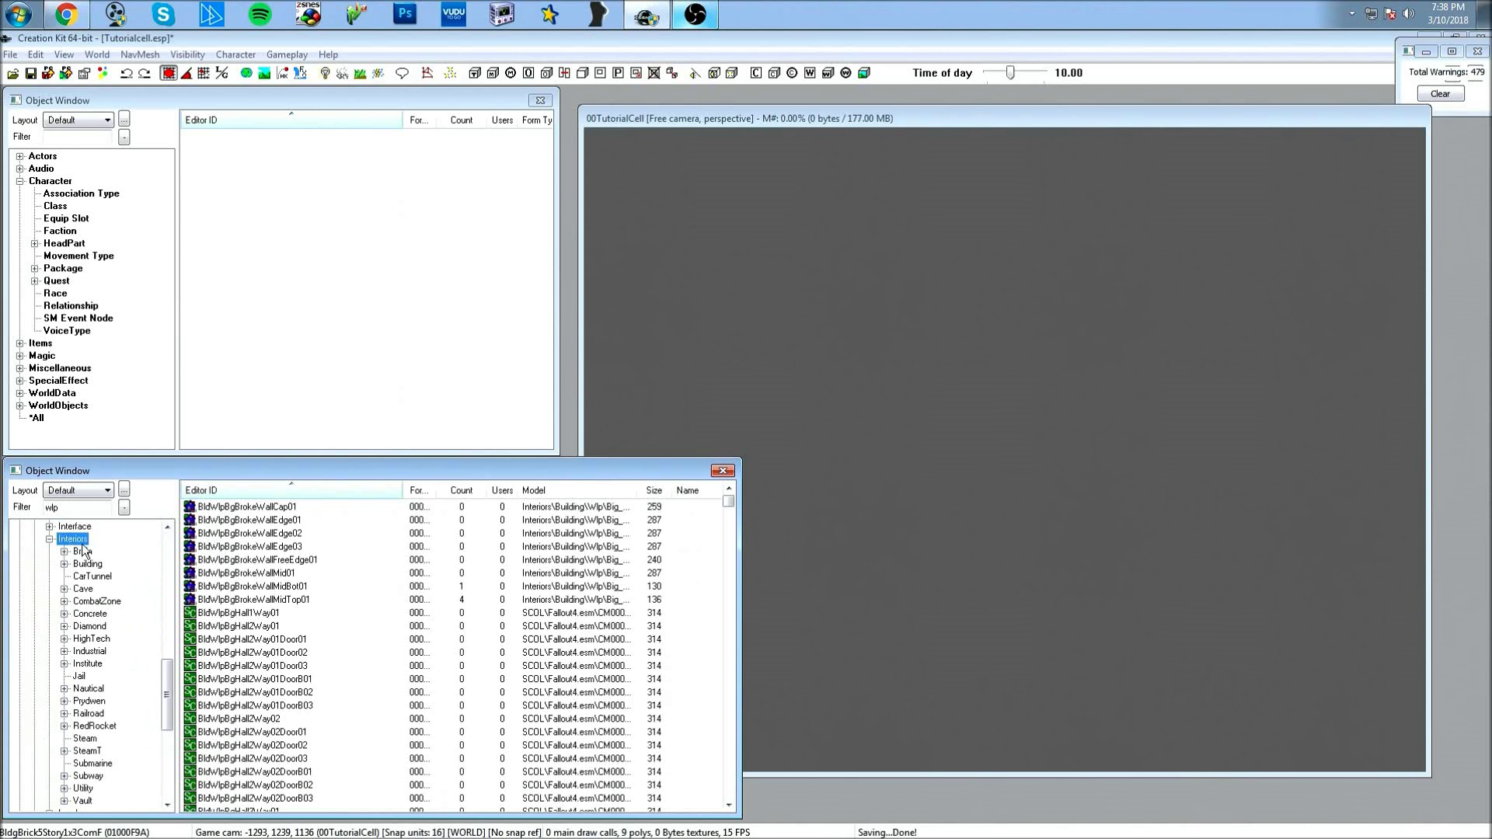
left_click(289, 559)
left_click(243, 520)
scroll(297, 527, "down", 2)
scroll(296, 526, "down", 3)
left_click_drag(726, 506, 723, 562)
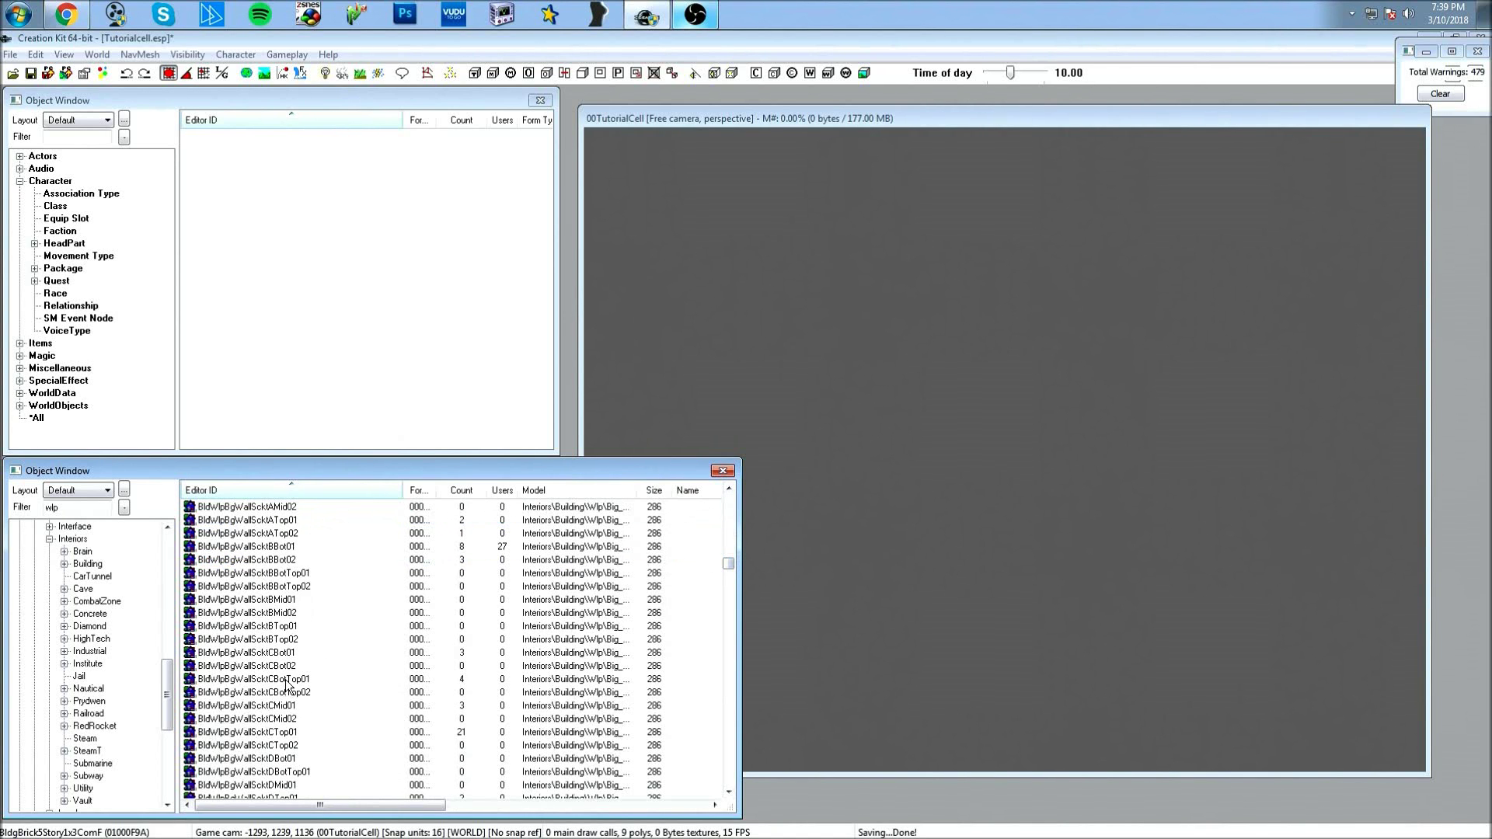
Filter the object list by 'bldwlp' and preview the BldWlpMdRoomCorner03DoorB01 piece.
left_click_drag(68, 509, 37, 515)
type("bldwlp")
left_click(249, 535)
mouse_move(721, 563)
left_mouse_down()
mouse_move(718, 589)
mouse_move(723, 533)
left_mouse_up()
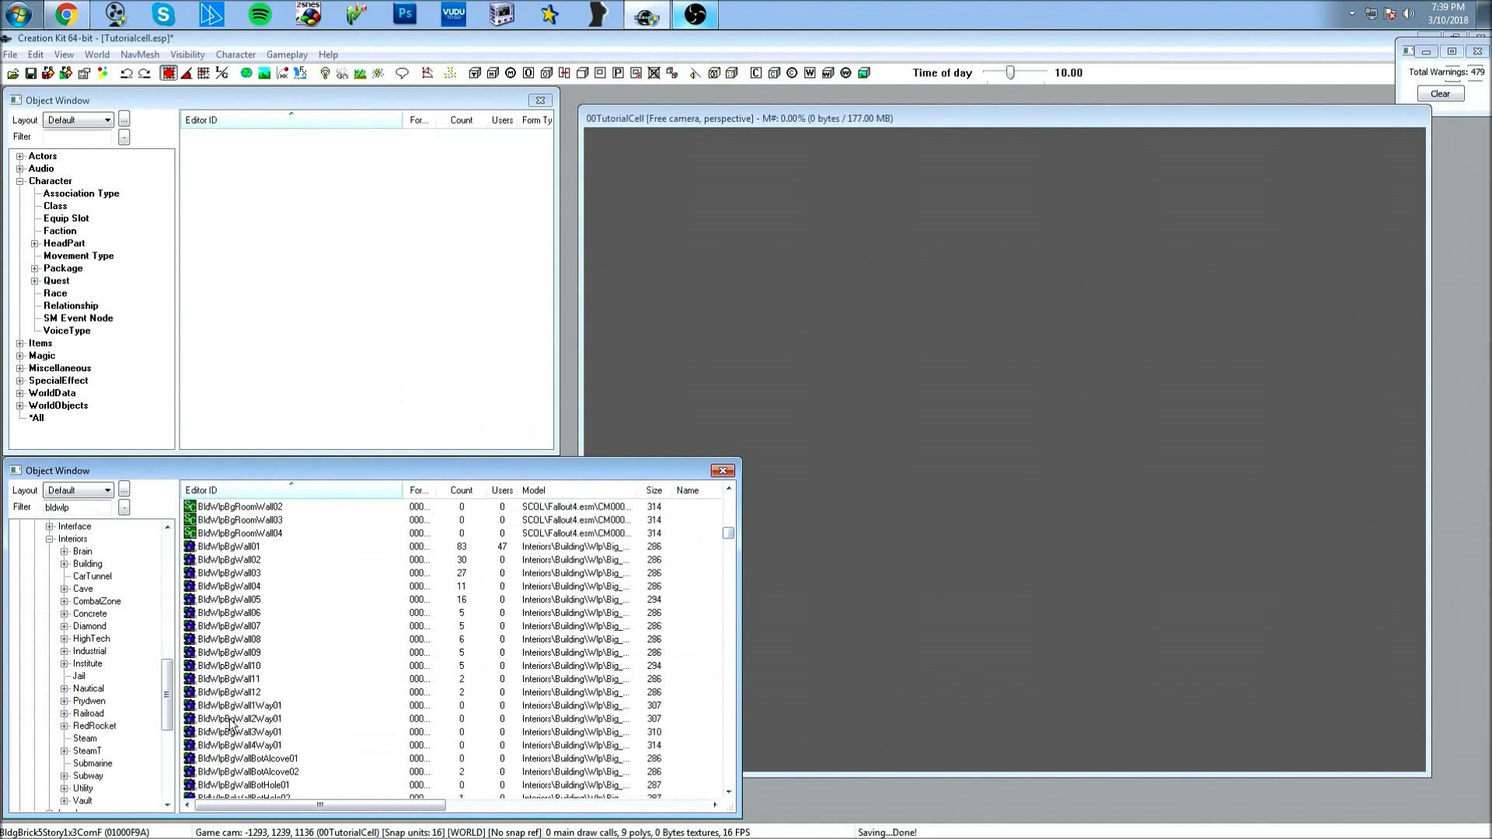
left_click_drag(728, 535, 716, 572)
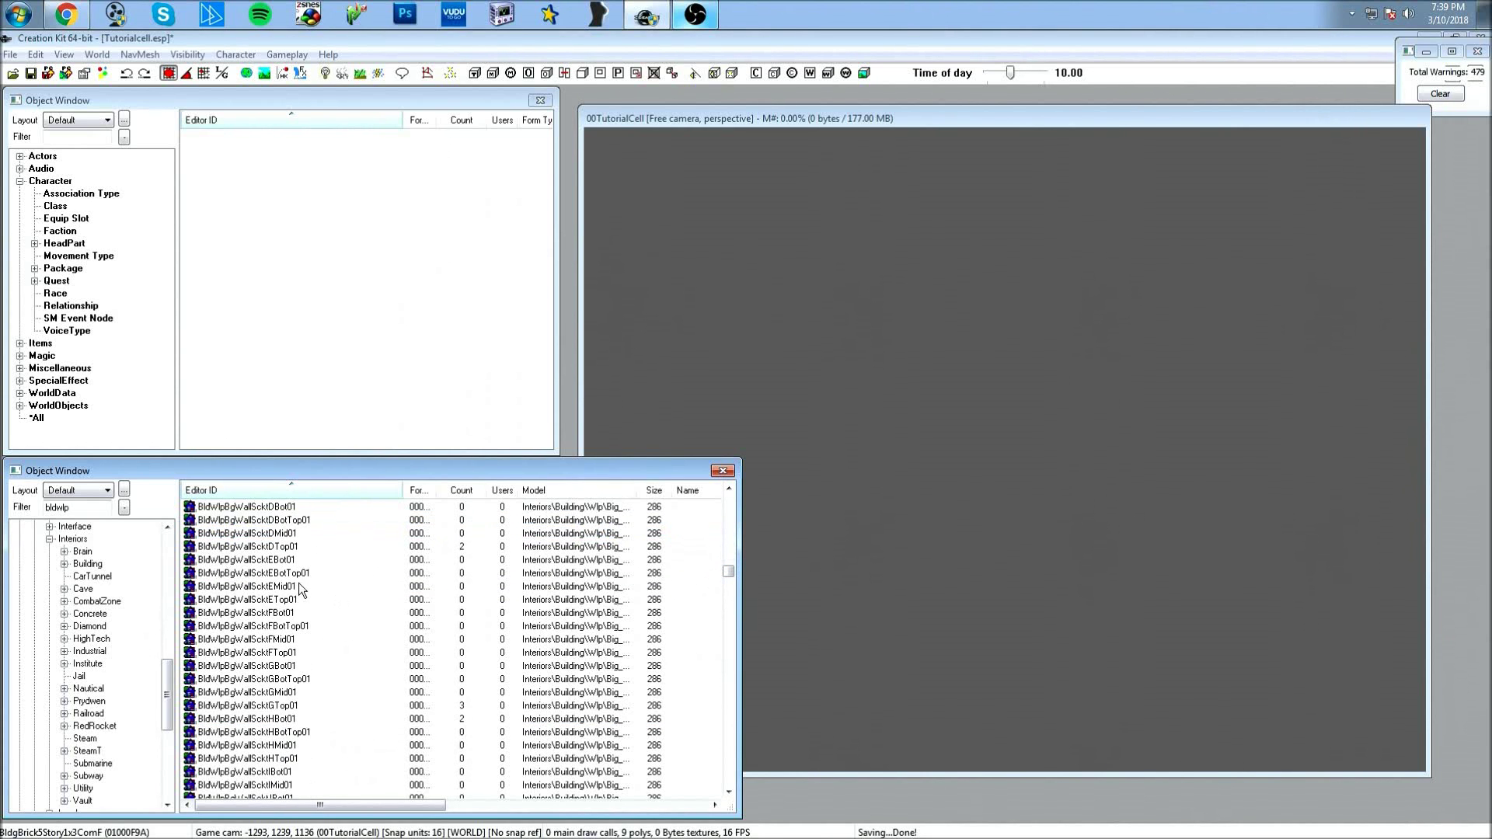
left_click_drag(724, 572, 704, 606)
left_click(363, 626)
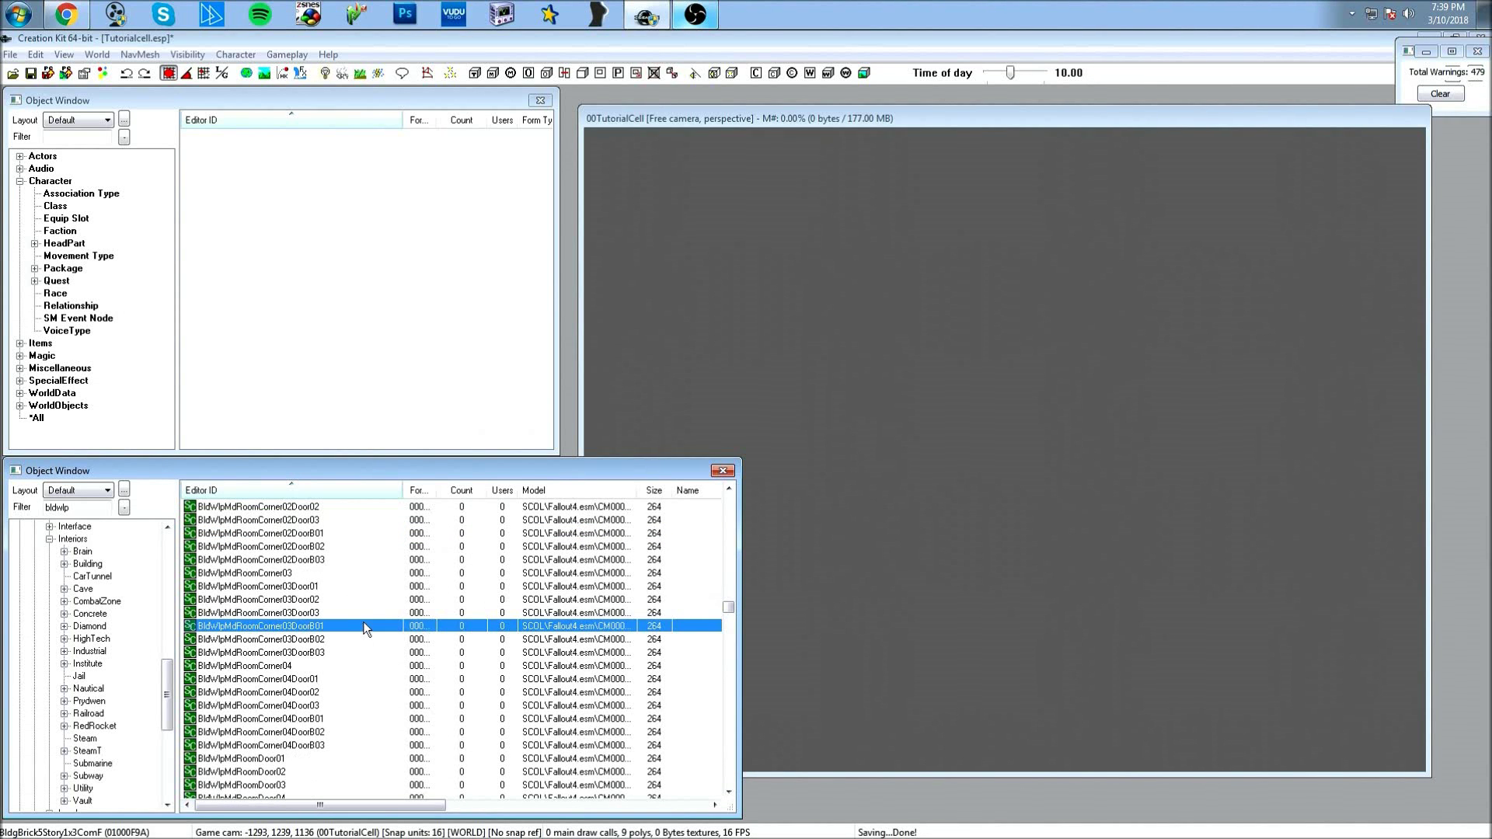
right_click(202, 627)
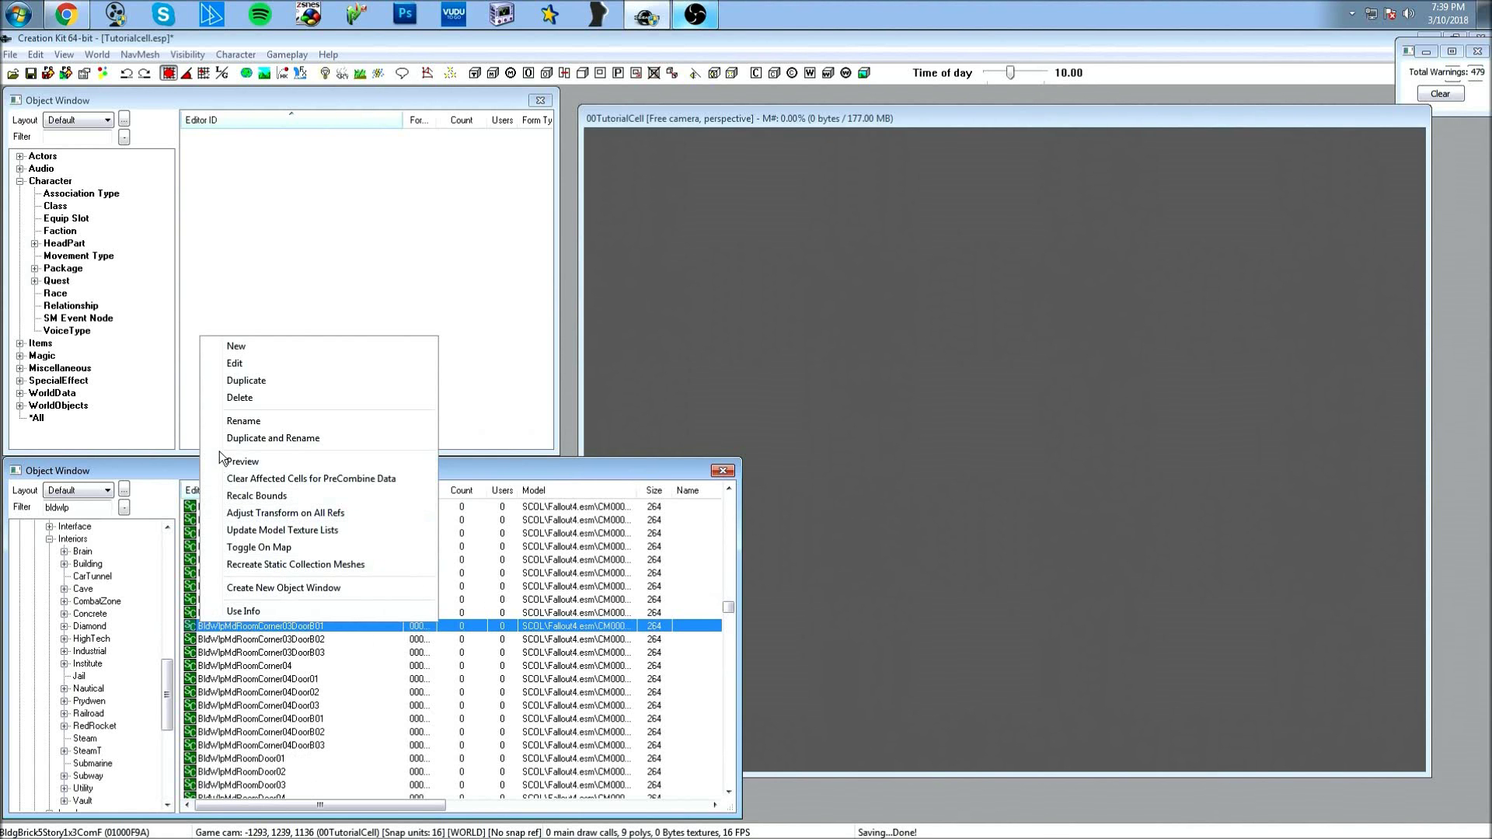
left_click(242, 462)
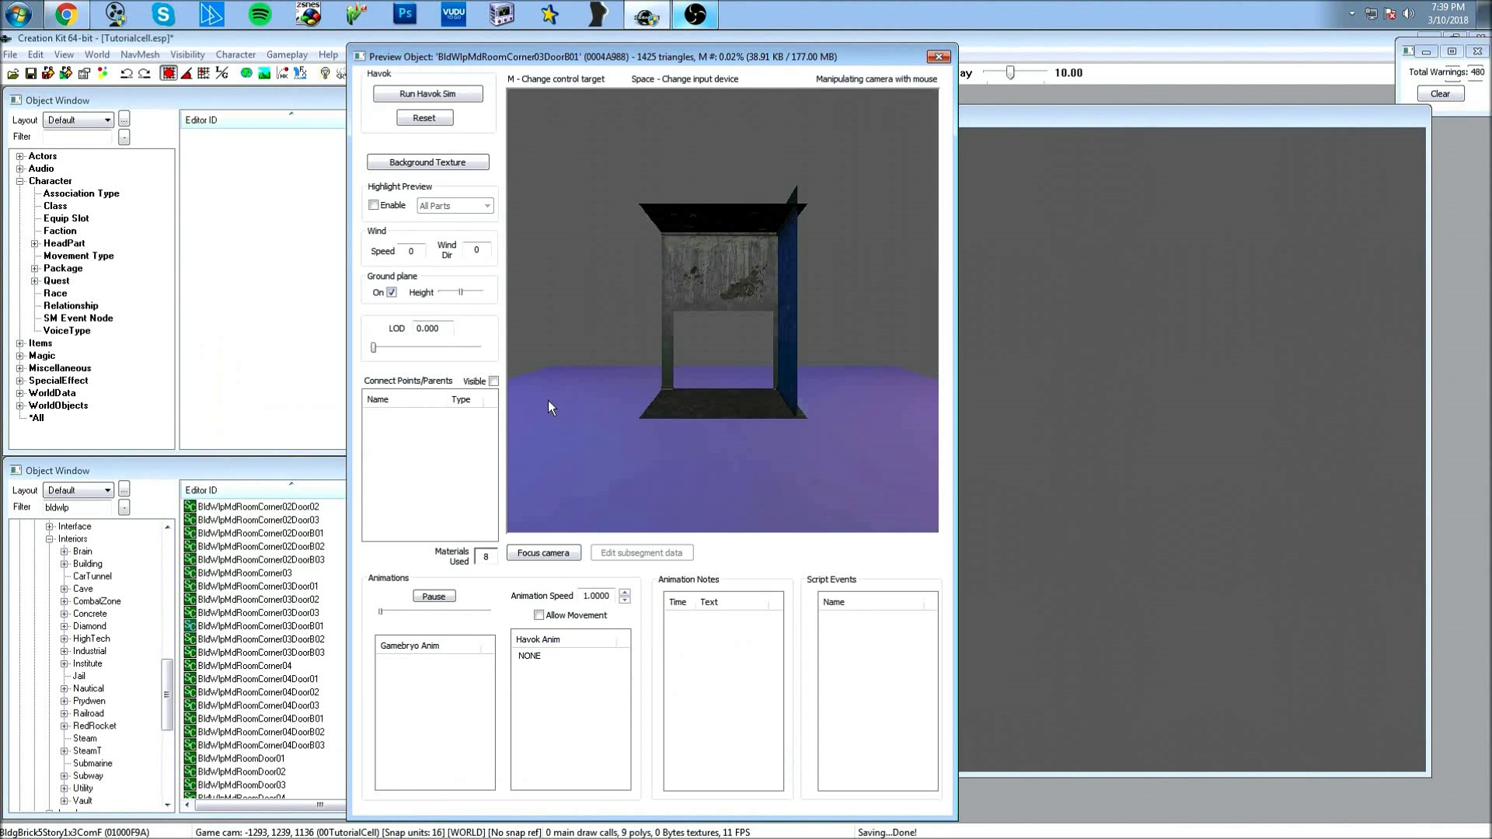
Preview the BldWlpMdRoomCorner03 corner piece, zooming and panning over it, then close the preview.
scroll(673, 363, "up", 6)
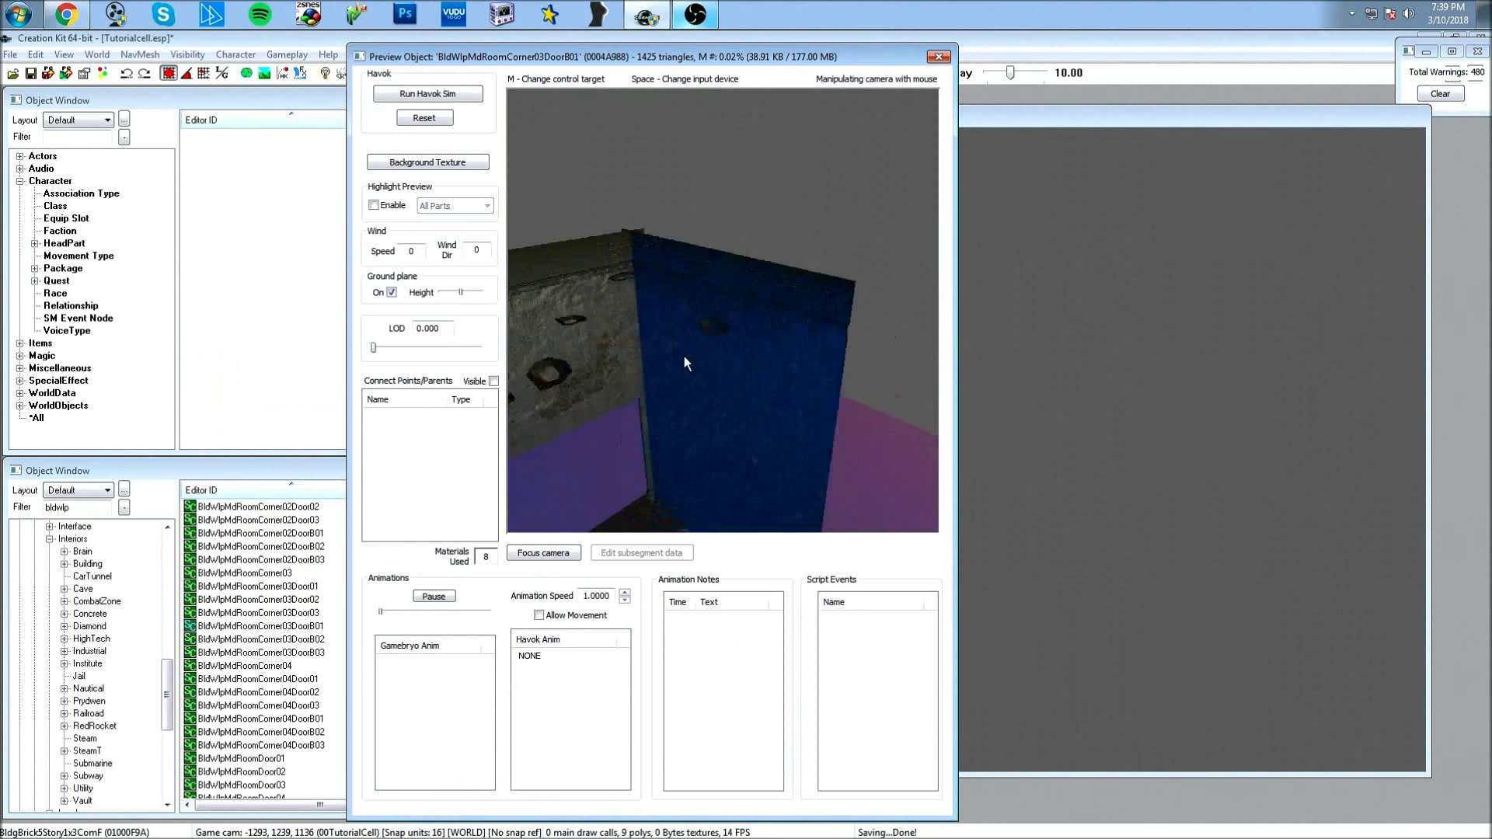
left_click(311, 575)
scroll(313, 579, "up", 10)
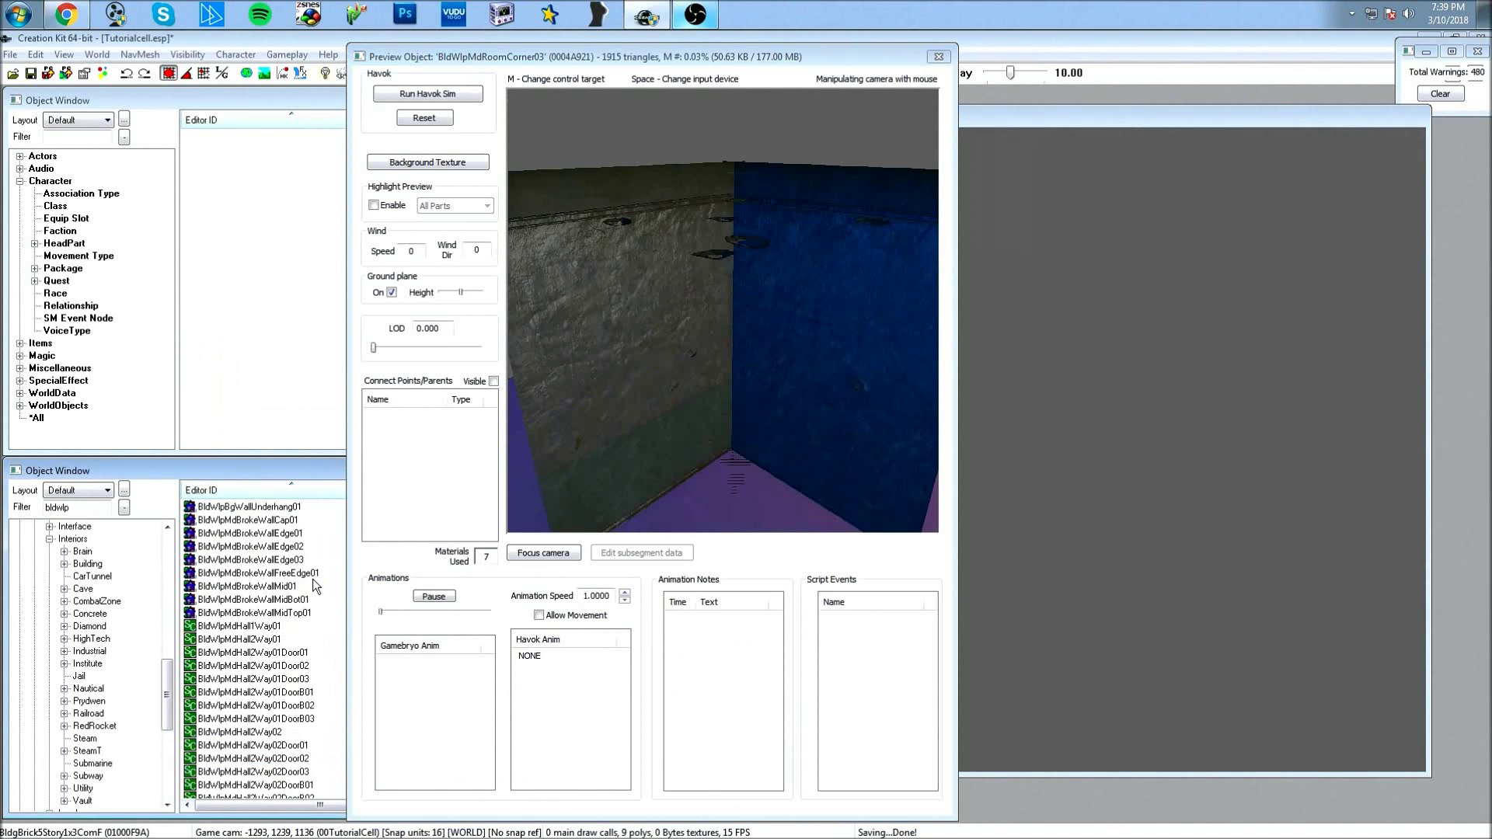
scroll(605, 393, "down", 2)
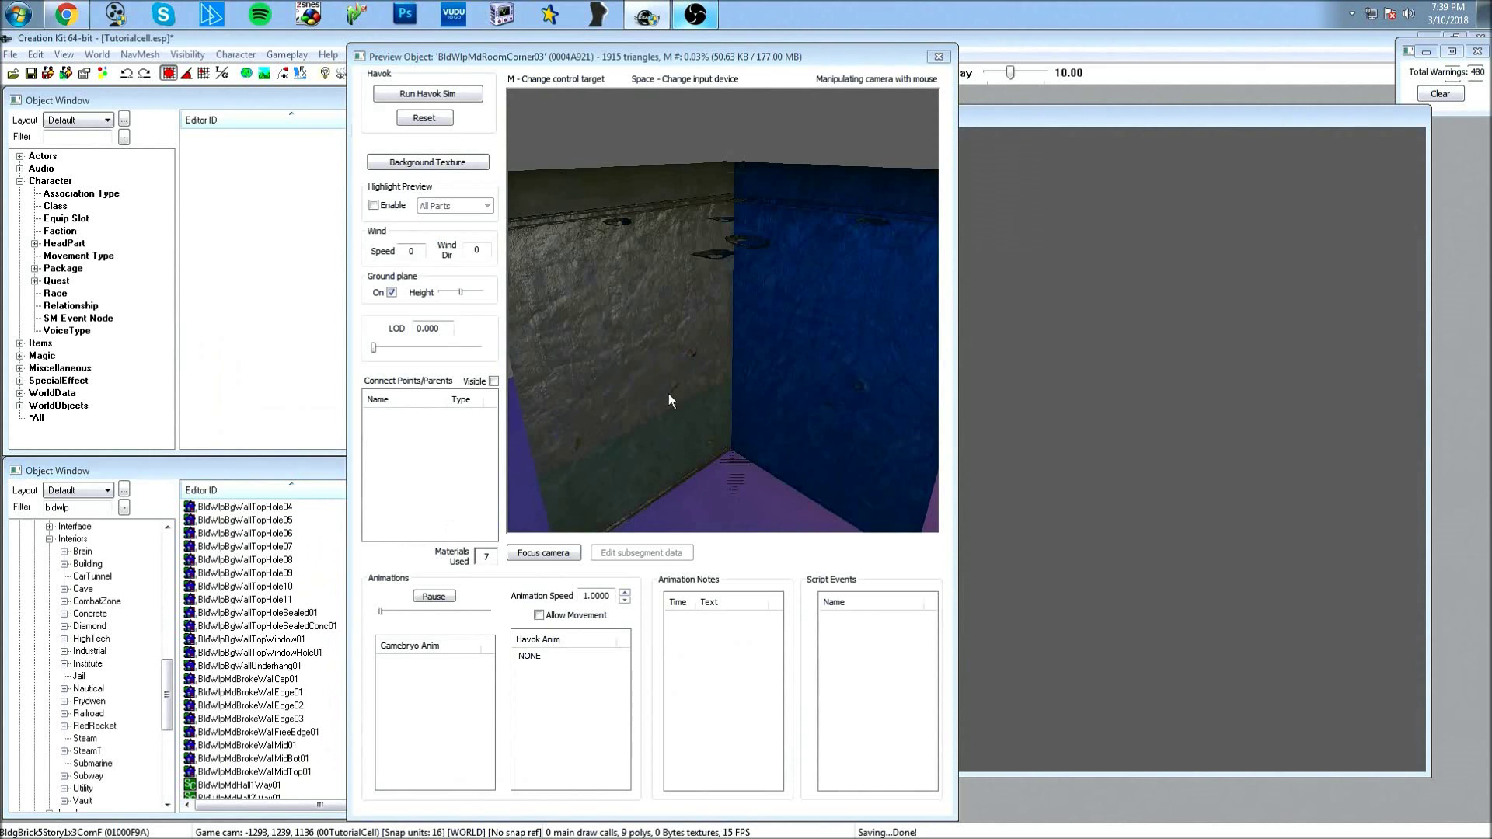
left_click(668, 394)
scroll(668, 395, "down", 5)
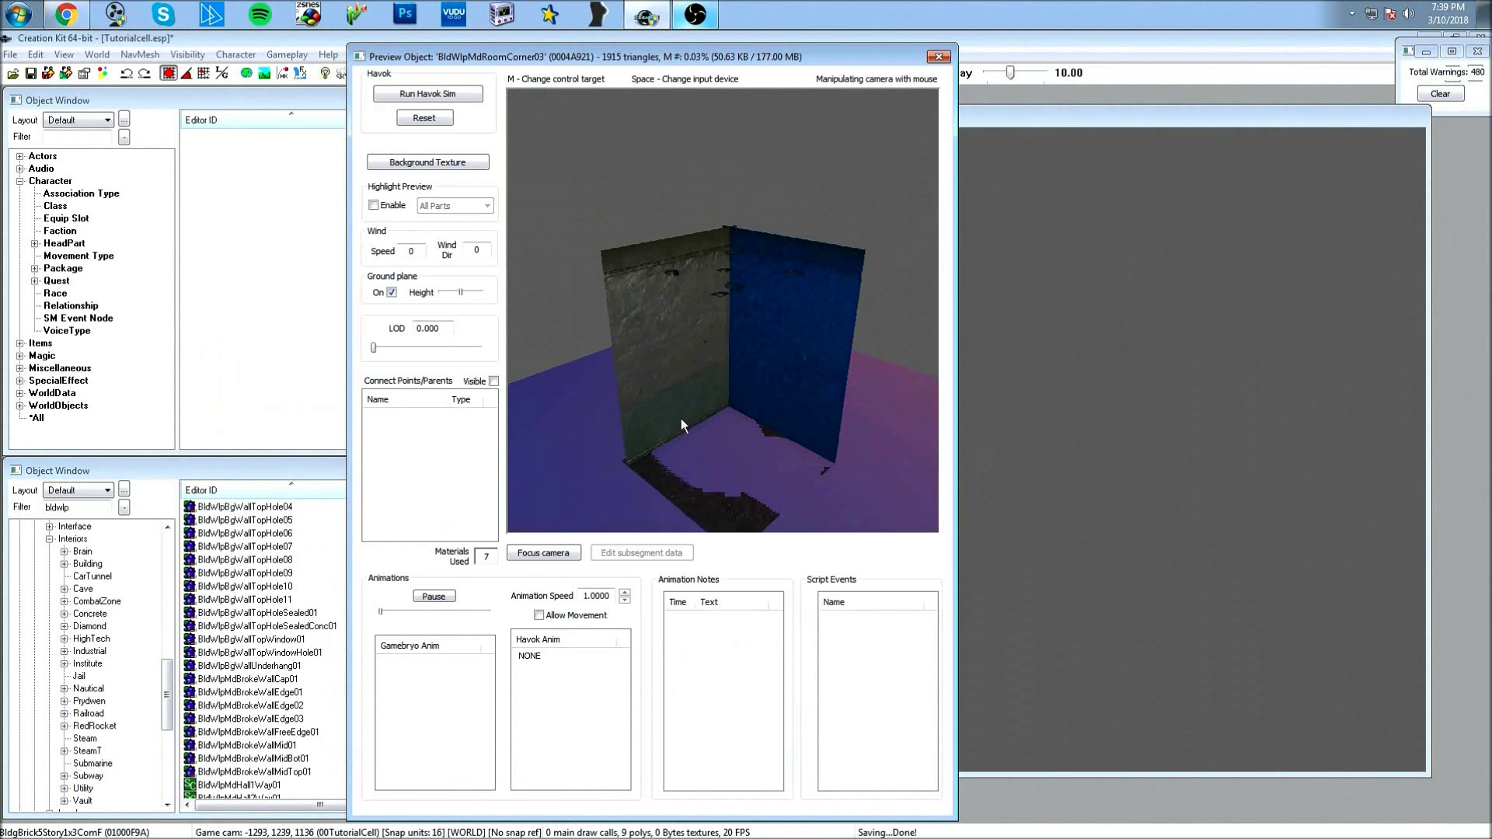
mouse_move(681, 418)
left_mouse_down()
mouse_move(681, 380)
mouse_move(681, 403)
left_mouse_up()
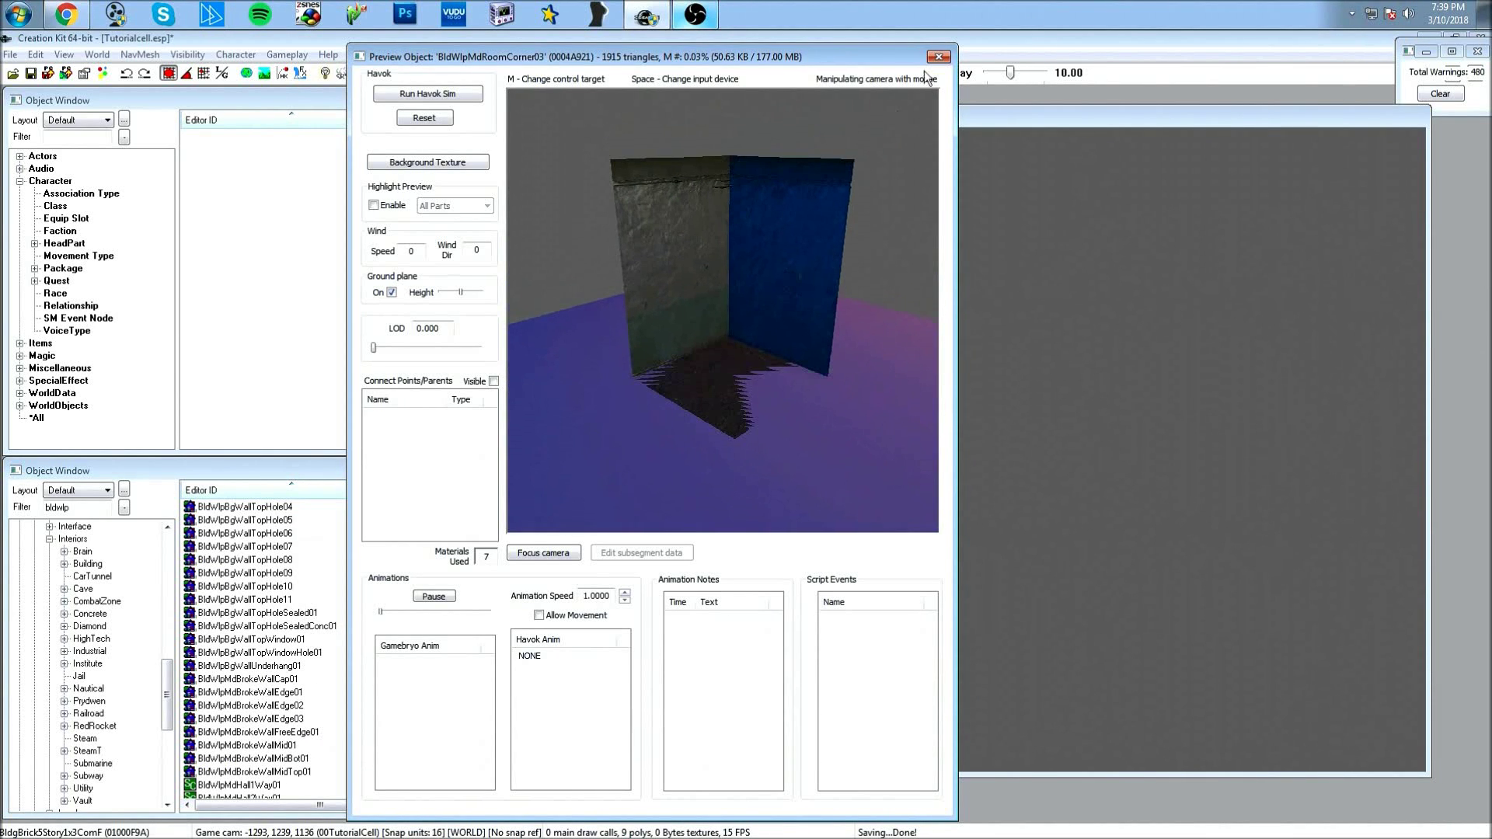
left_click(939, 56)
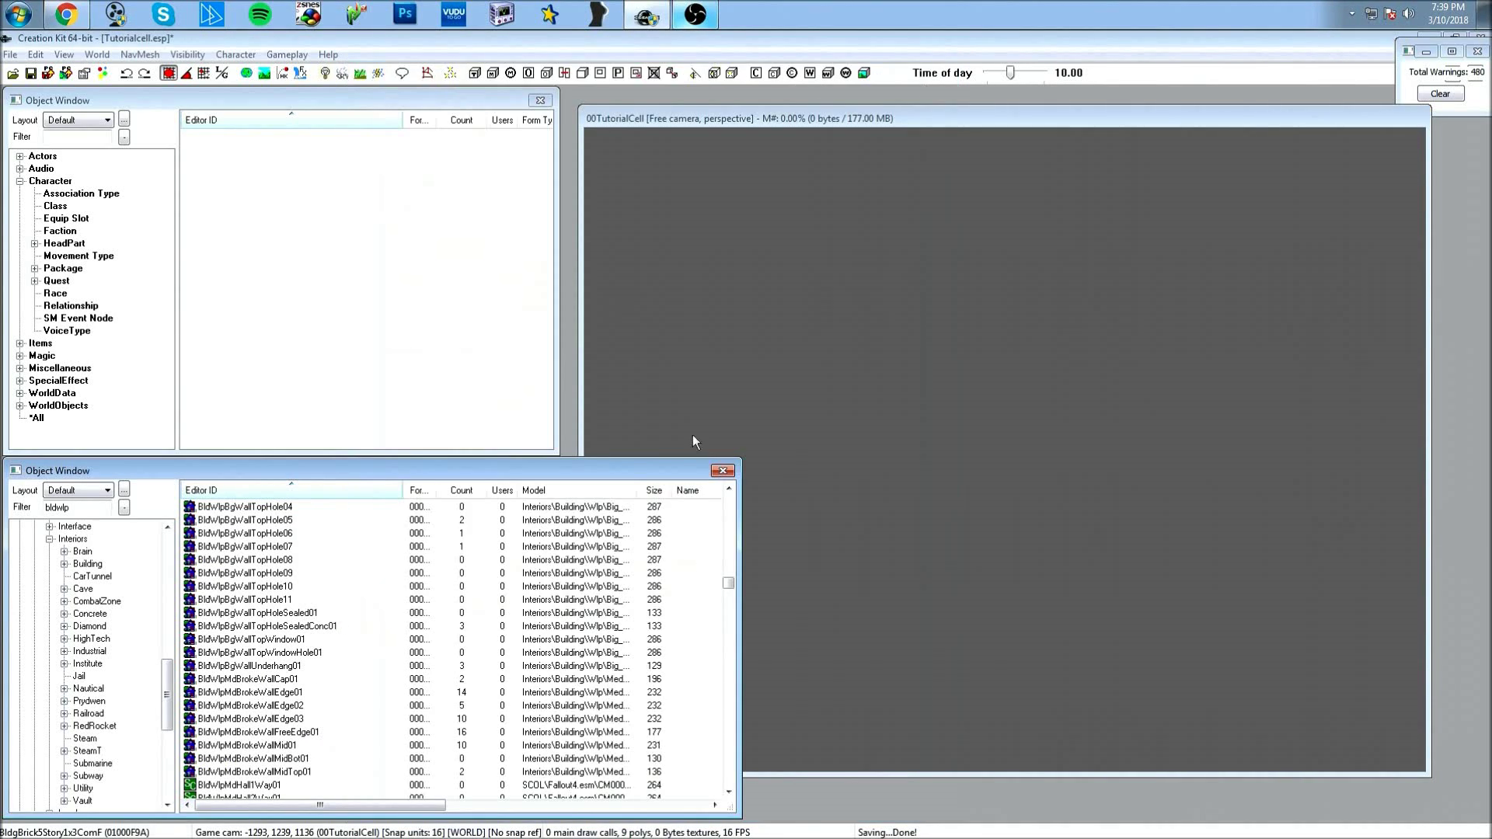
Change the object filter text to 'bld'.
scroll(356, 639, "down", 9)
scroll(356, 639, "up", 3)
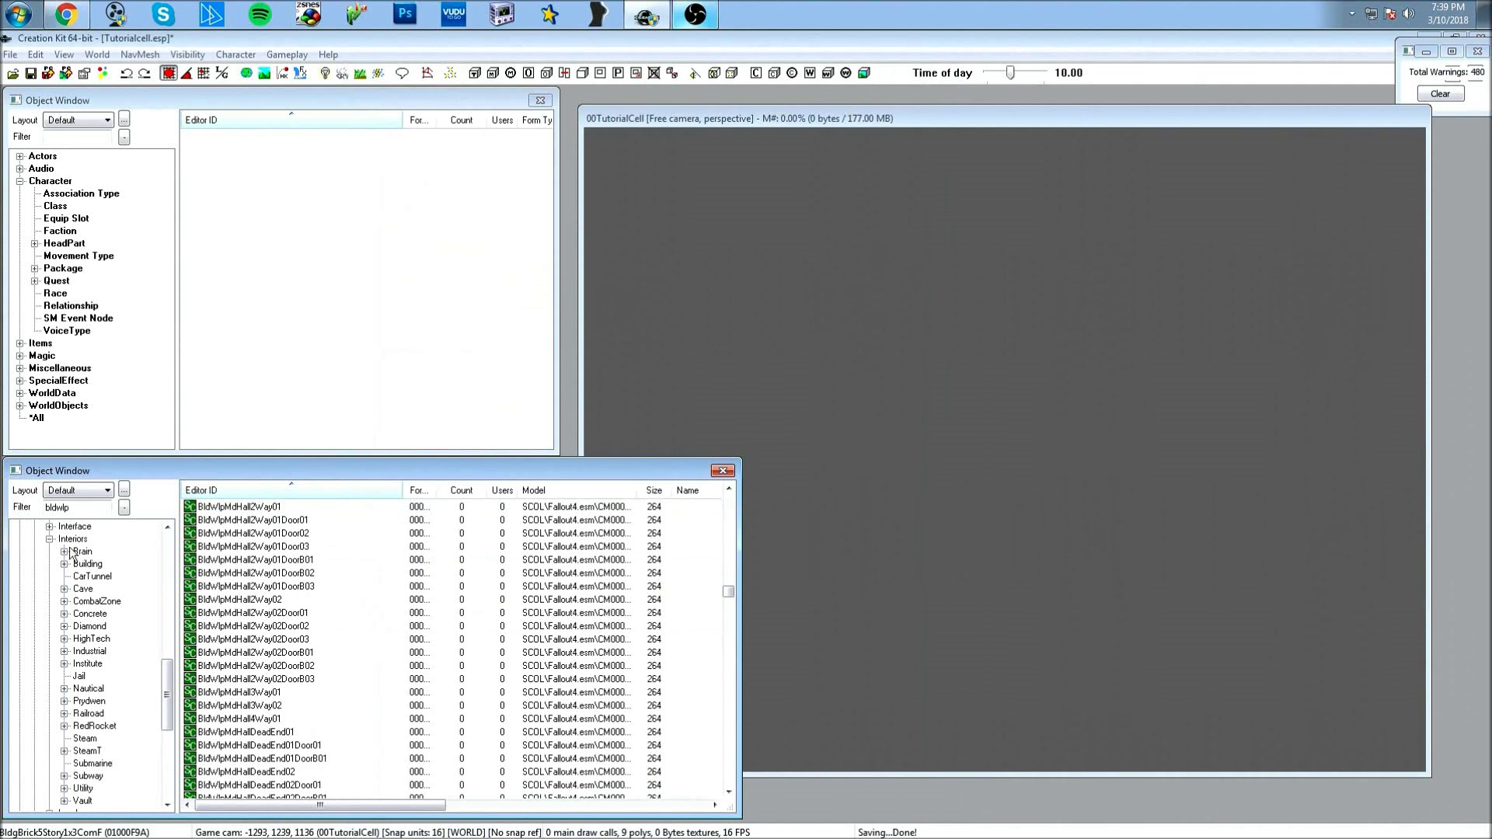
left_click_drag(56, 508, 80, 508)
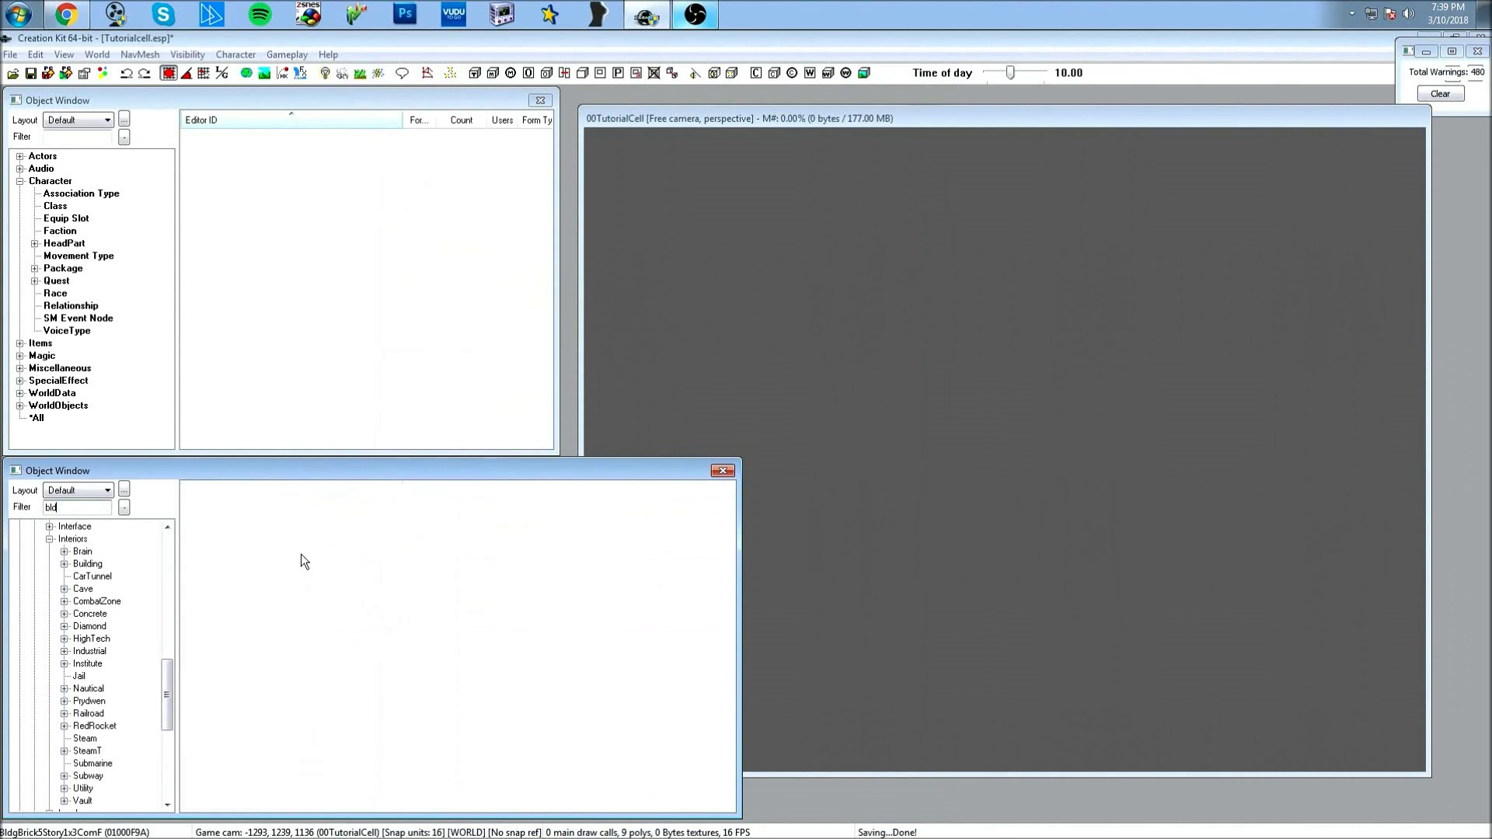
Place the BldDecoMdHall2Way01 hall piece in the cell, light and orbit it, then delete it.
left_click(303, 560)
left_click_drag(729, 514, 709, 606)
scroll(247, 650, "down", 15)
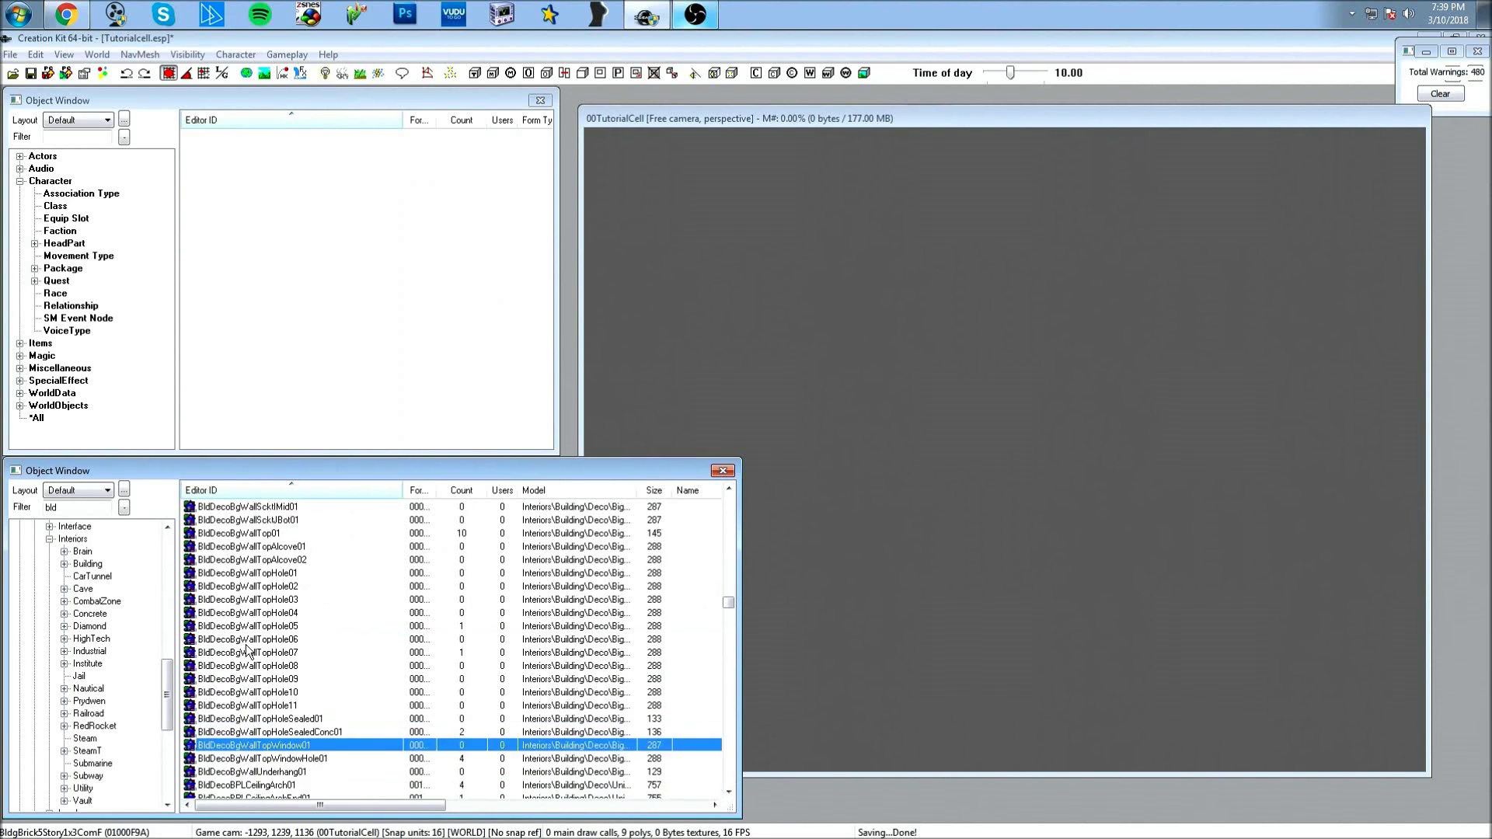
left_click_drag(232, 573, 923, 576)
scroll(922, 568, "up", 5)
scroll(917, 568, "down", 3)
key("a")
middle_click_drag(917, 576, 843, 595)
scroll(844, 593, "up", 3)
key("Delete")
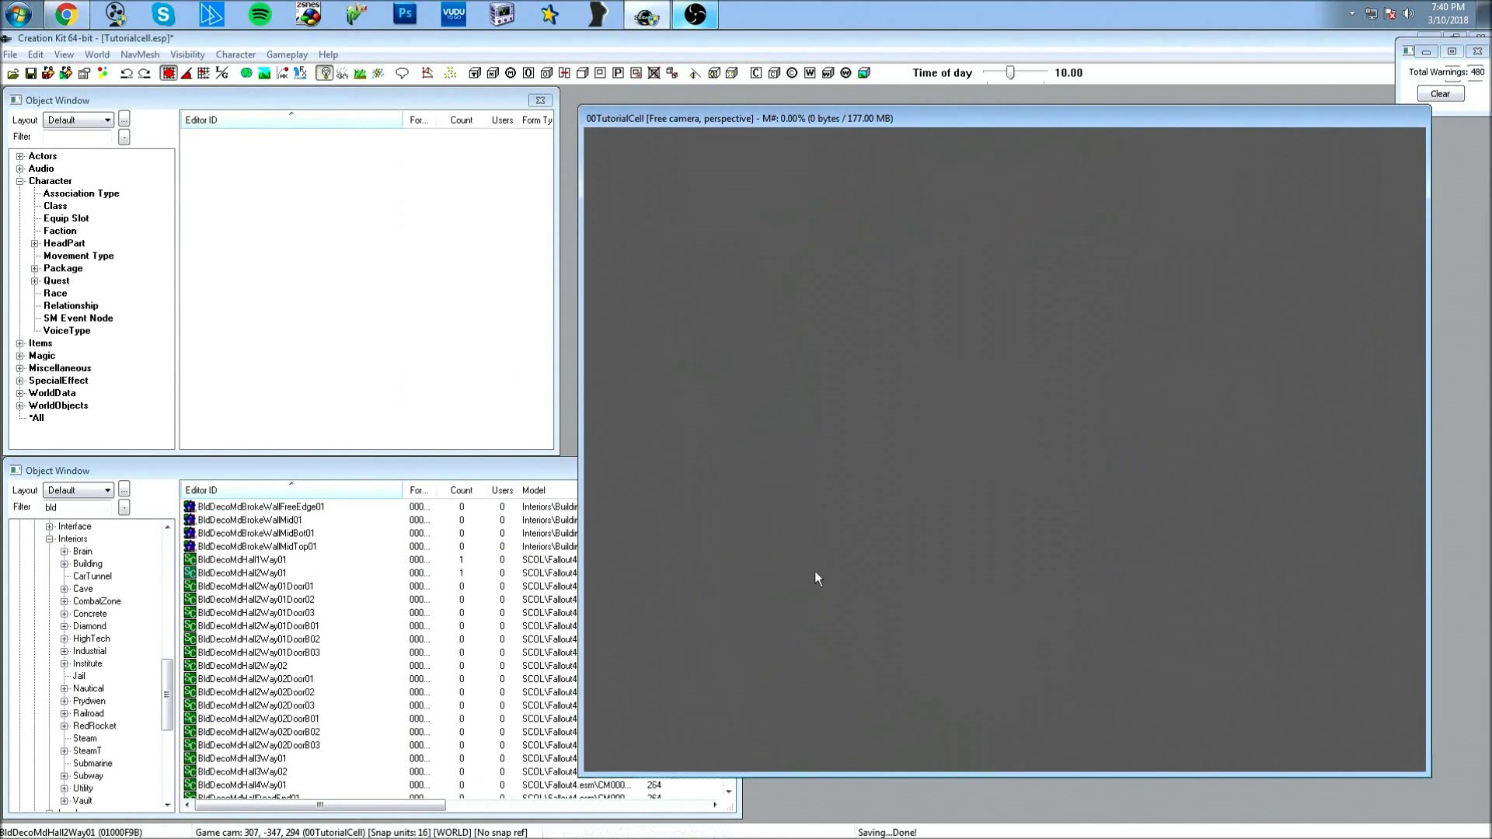
Scroll to the BldWoodBBgWall pieces, try placing BldWoodBBgWall09 in the cell, and delete it.
left_click(274, 599)
scroll(274, 599, "down", 20)
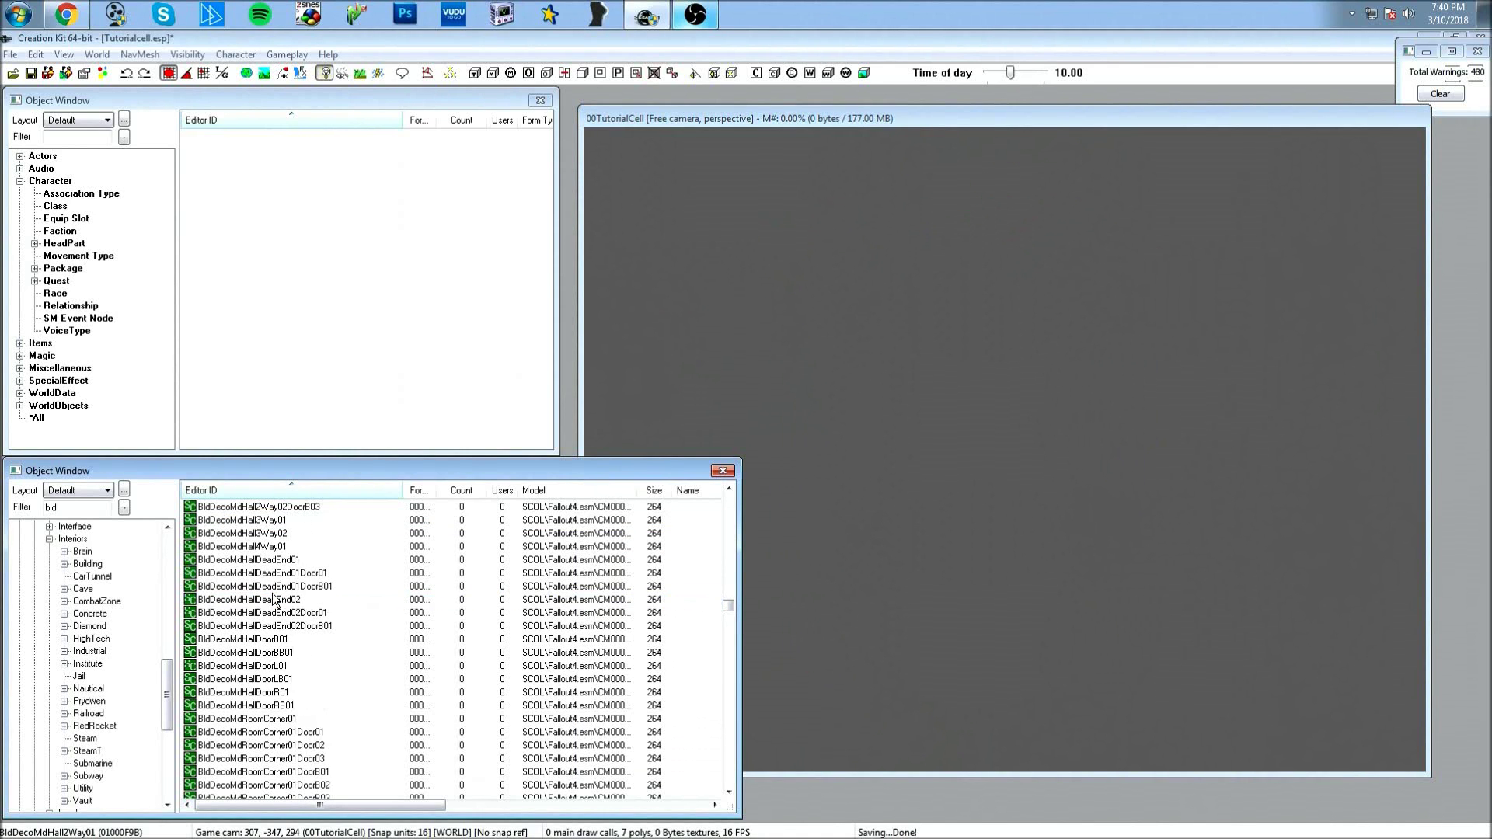
scroll(274, 598, "down", 15)
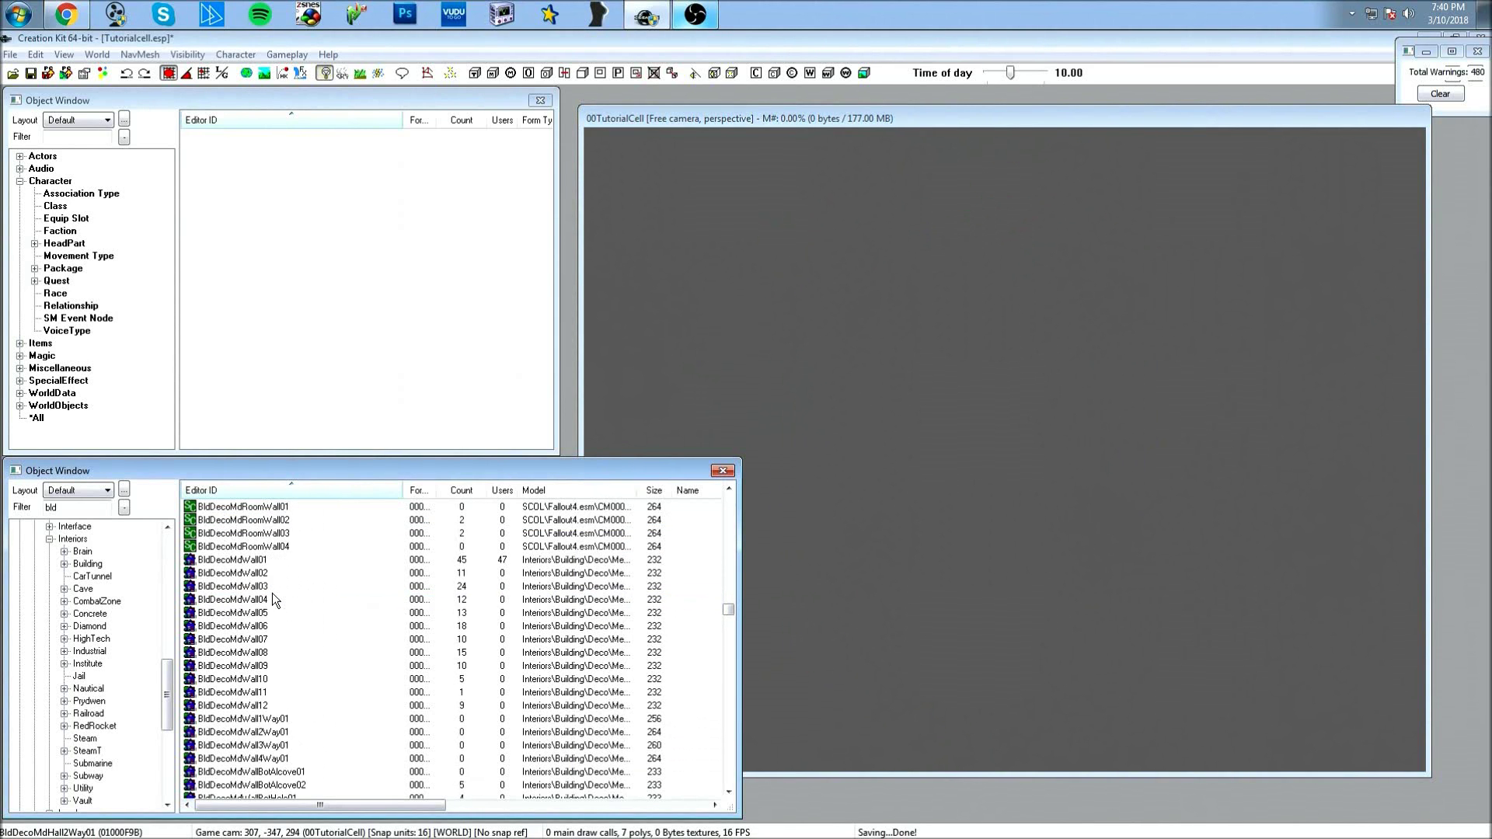
scroll(275, 600, "down", 15)
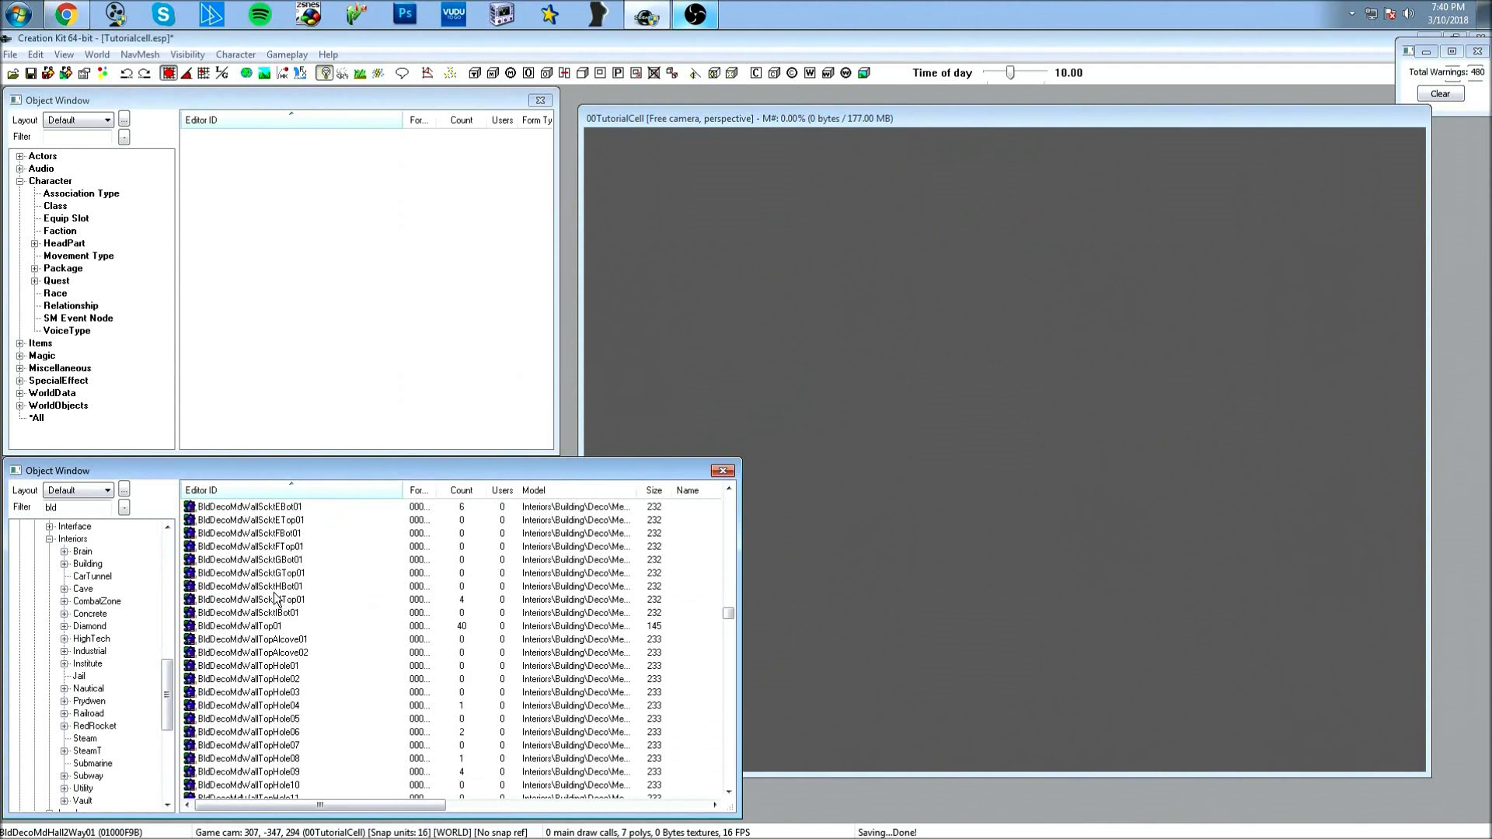
left_click_drag(728, 616, 703, 690)
left_click_drag(206, 574, 908, 575)
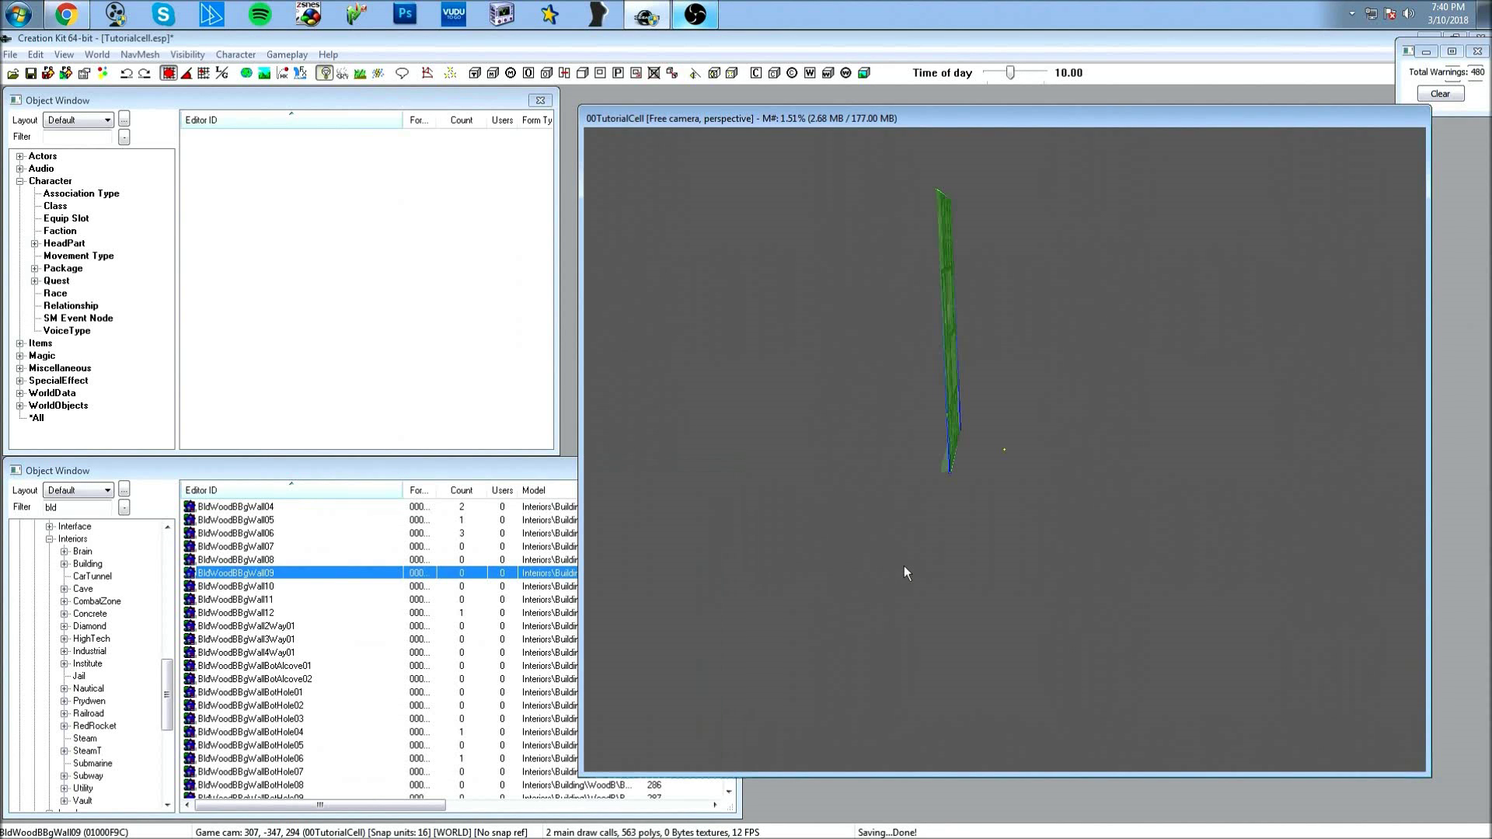
key("Delete")
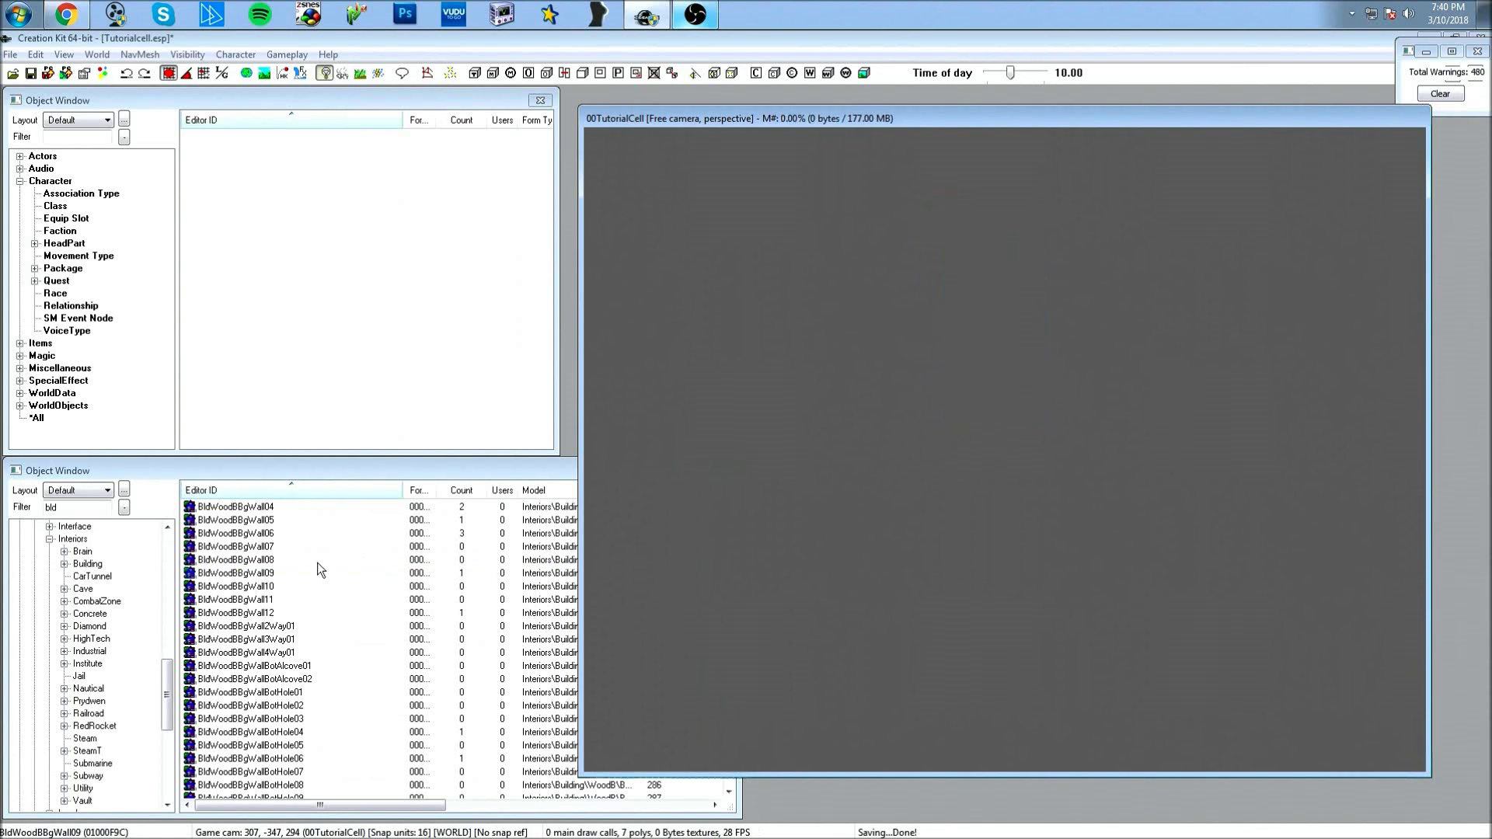
left_click(320, 563)
scroll(319, 563, "down", 6)
Place the BldWoodPBgWall10 wood wall in the cell and delete it again.
left_click_drag(727, 688, 708, 726)
scroll(707, 727, "down", 15)
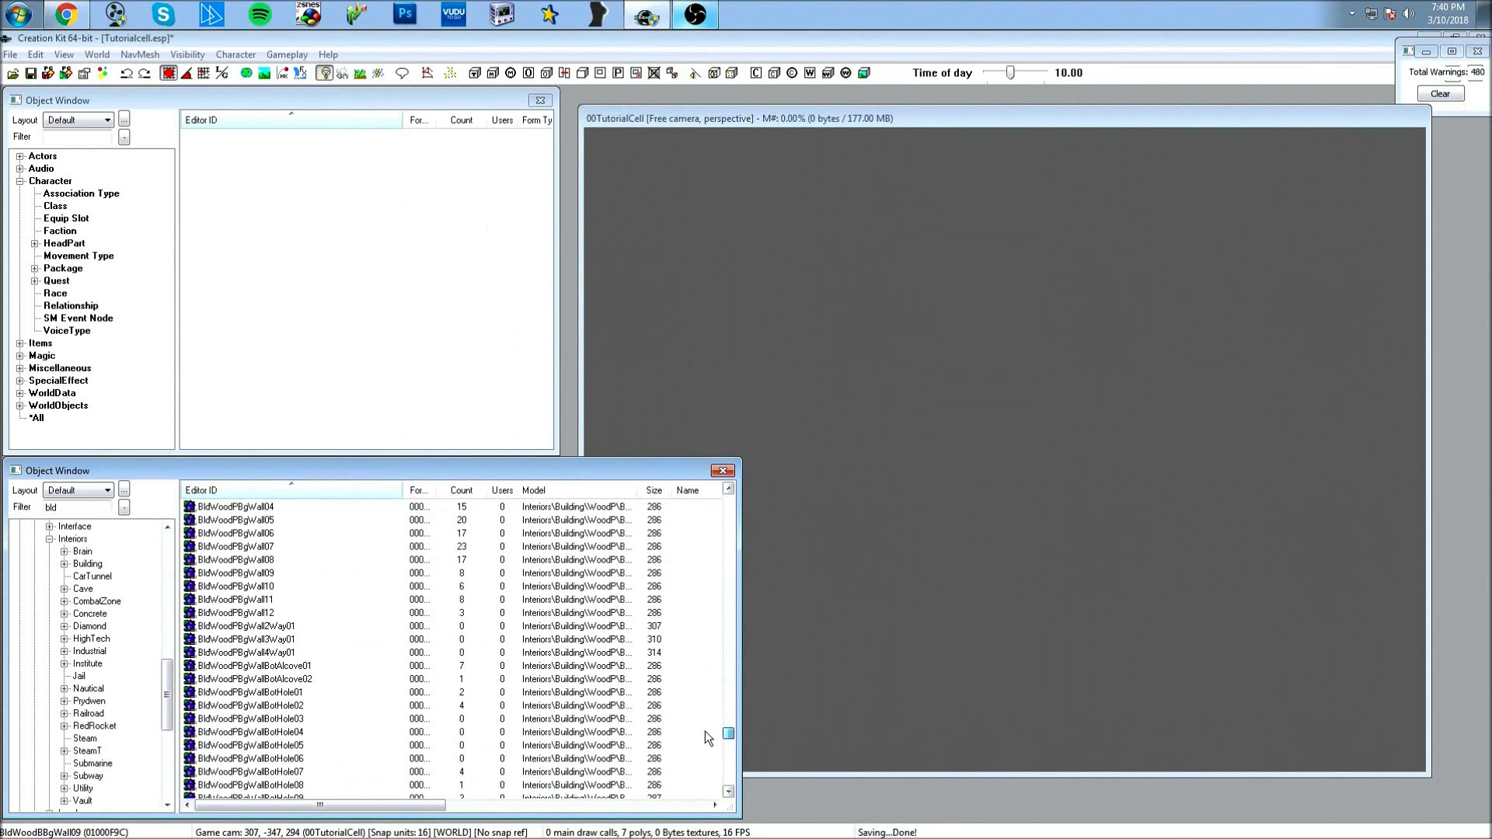
left_click_drag(365, 587, 925, 602)
right_click_drag(1000, 446, 1003, 446)
key("Delete")
Select BldWoodPBgWall09 in the list and turn on angle snapping.
left_click(267, 587)
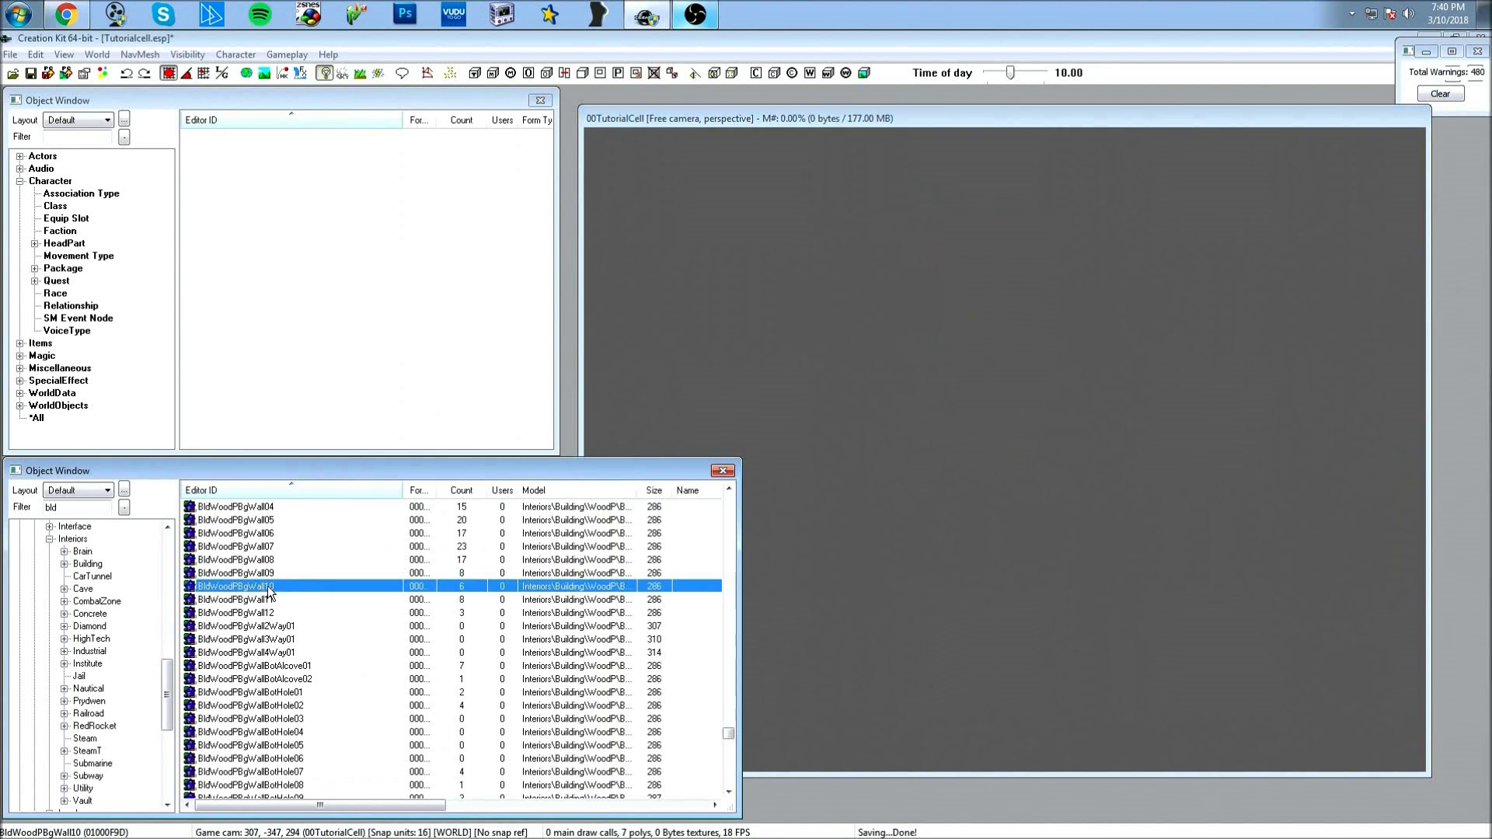
left_click(239, 573)
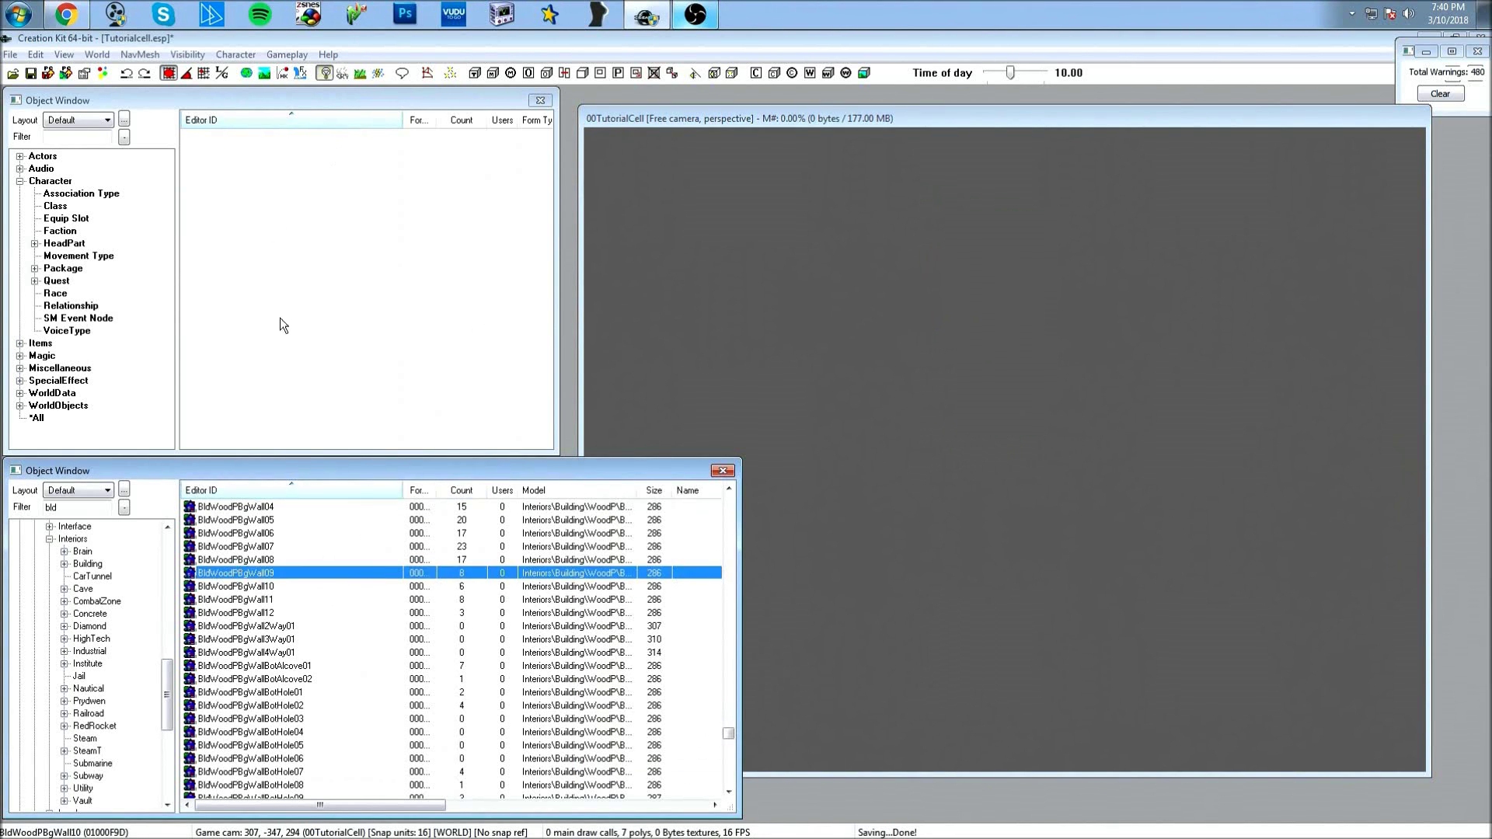
left_click(188, 74)
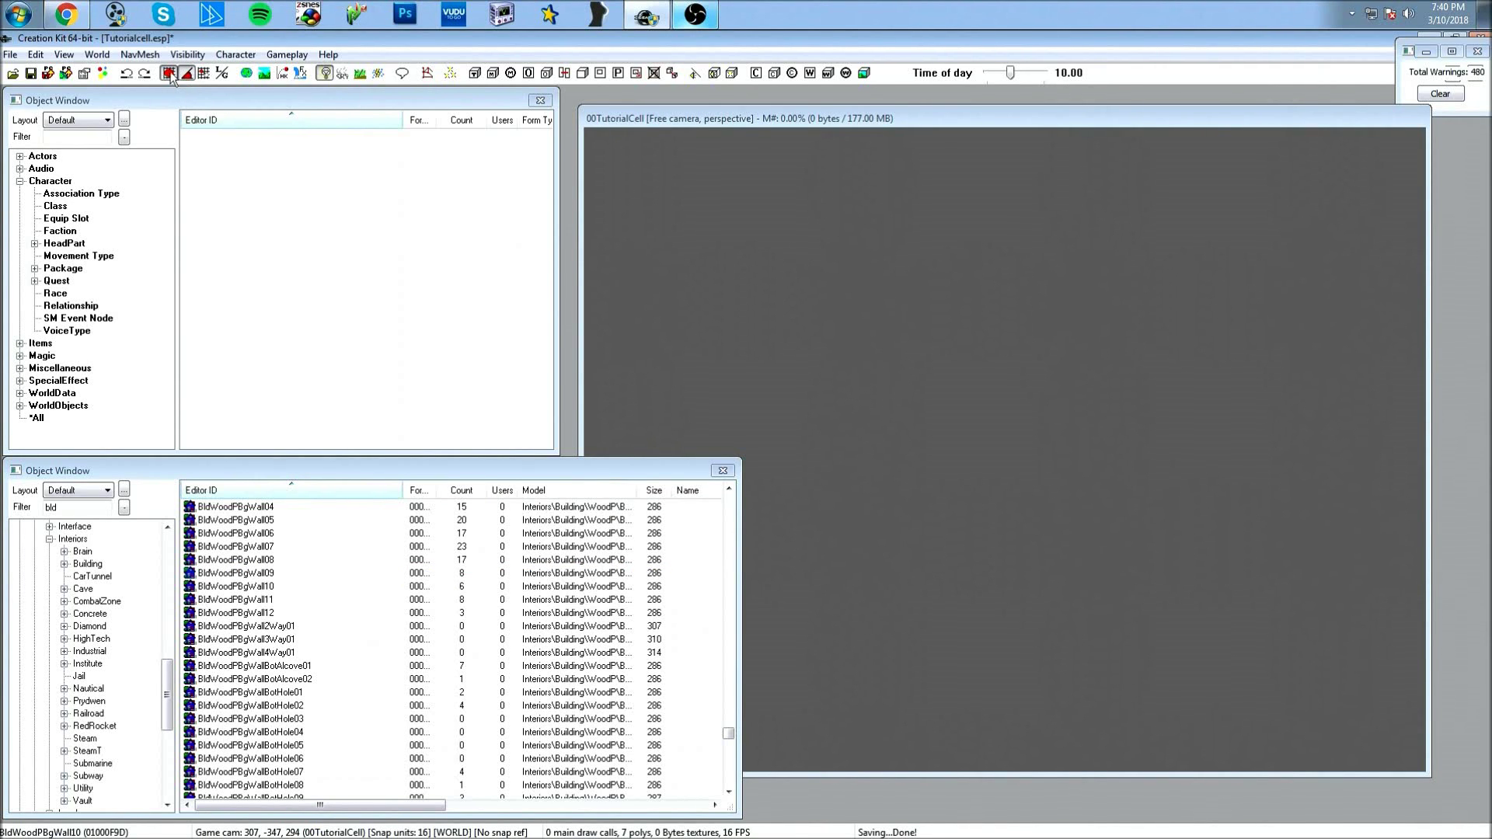
Place BldWoodPBgWall07 in the cell, close its Reference dialog unchanged, and orbit and zoom to it.
left_click(221, 548)
left_click_drag(217, 552, 957, 402)
double_click(958, 402)
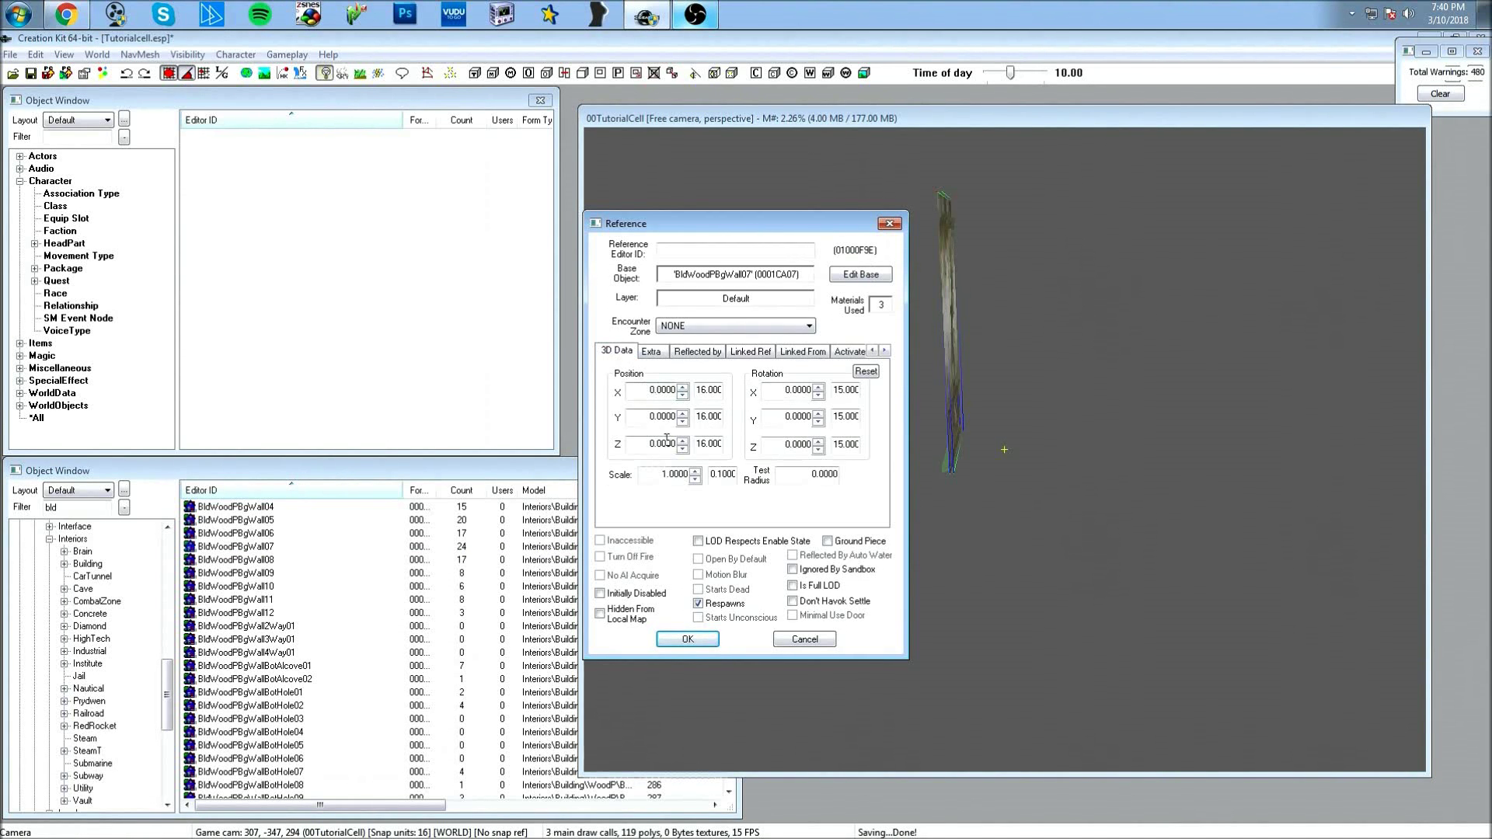
left_click(790, 641)
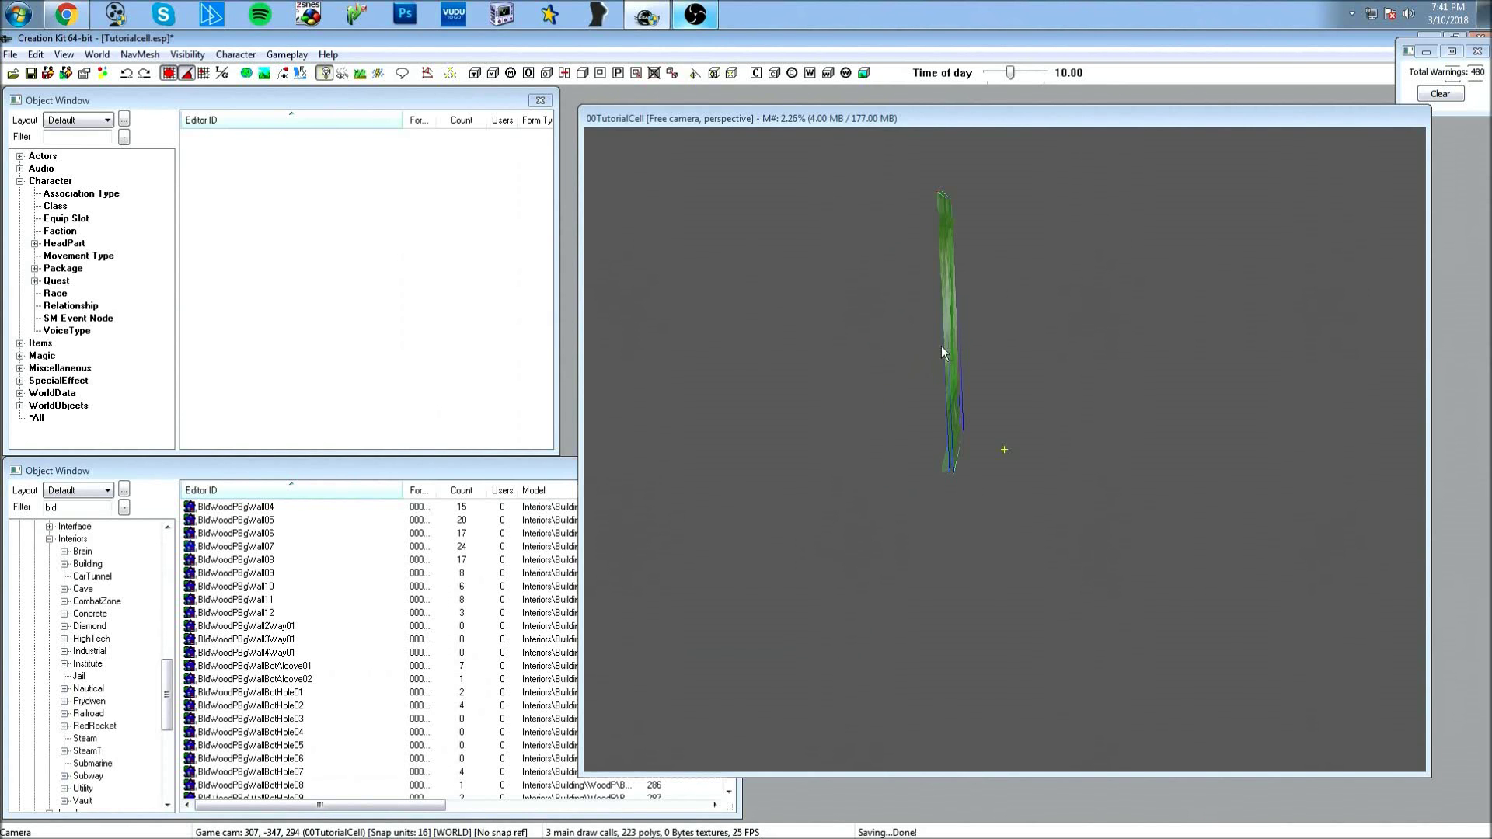
left_click(894, 127)
middle_click_drag(961, 287, 876, 345, "shift")
scroll(872, 301, "up", 4)
scroll(876, 346, "up", 1)
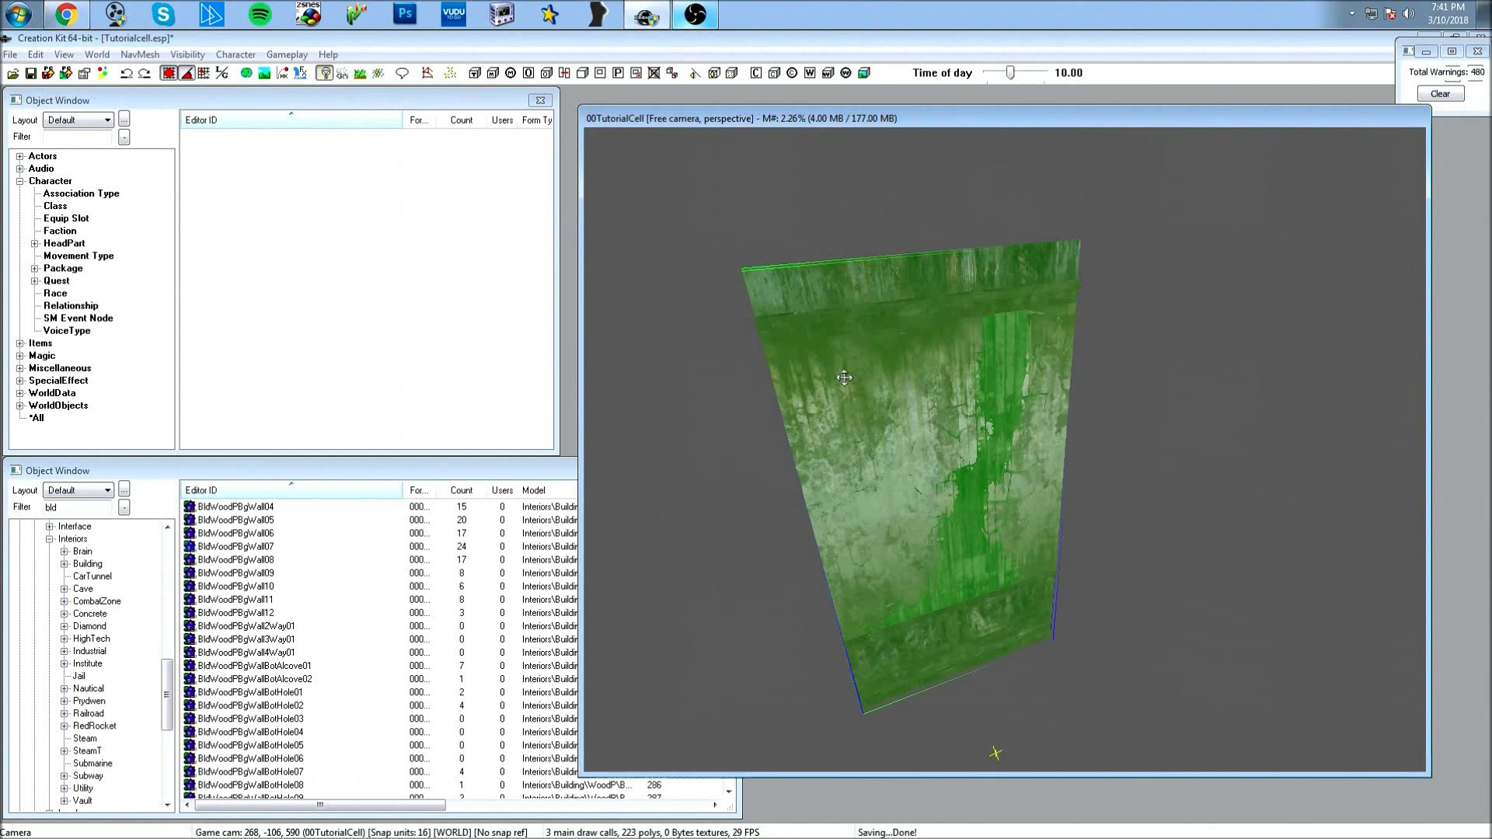
In Preferences > Movement, set the placed BldWoodPBgWall07 wall as the snap reference and apply.
left_click(84, 74)
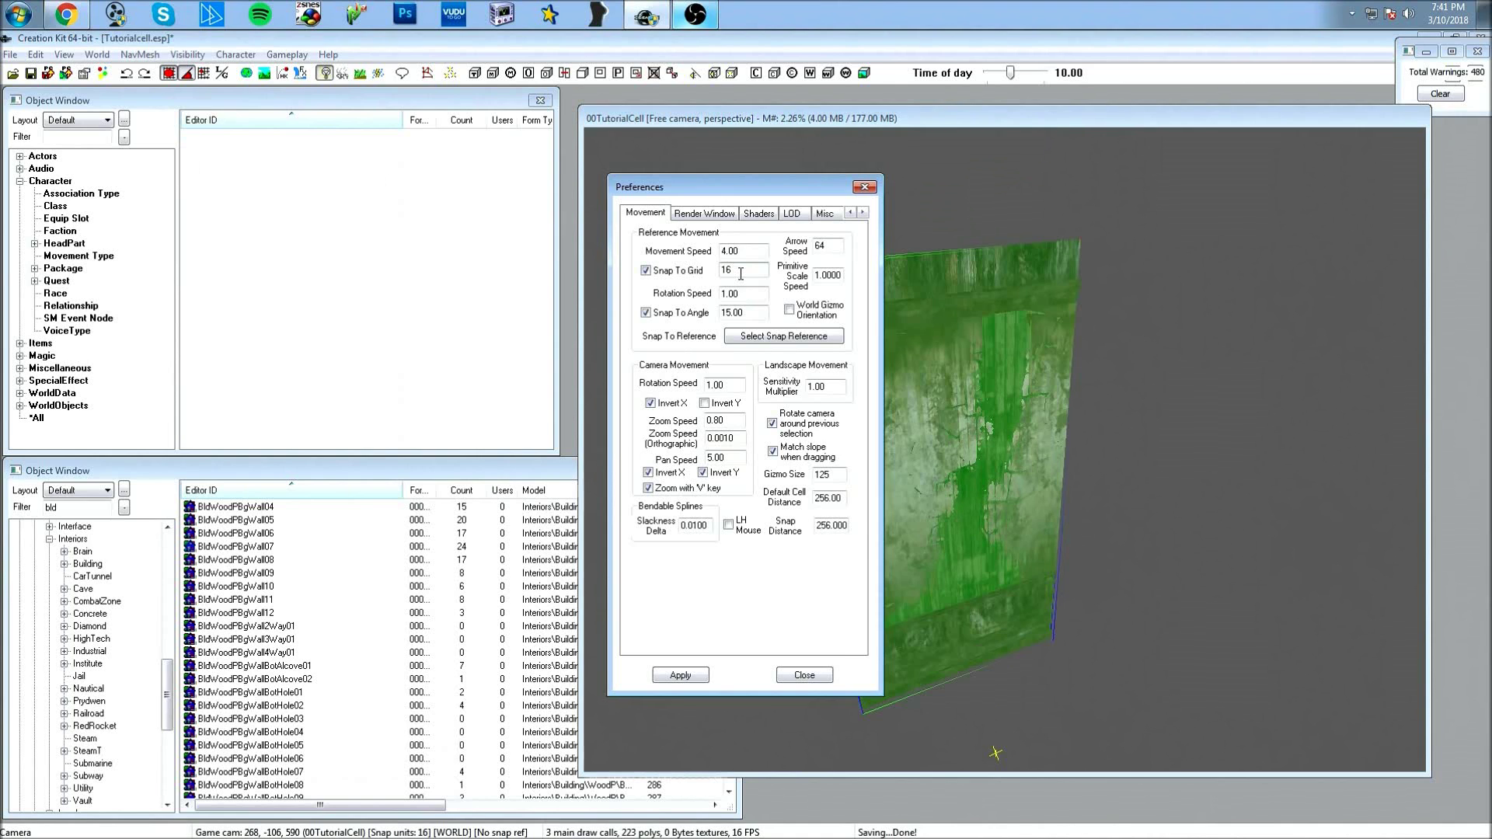
left_click(738, 342)
left_click(715, 257)
left_click(977, 436)
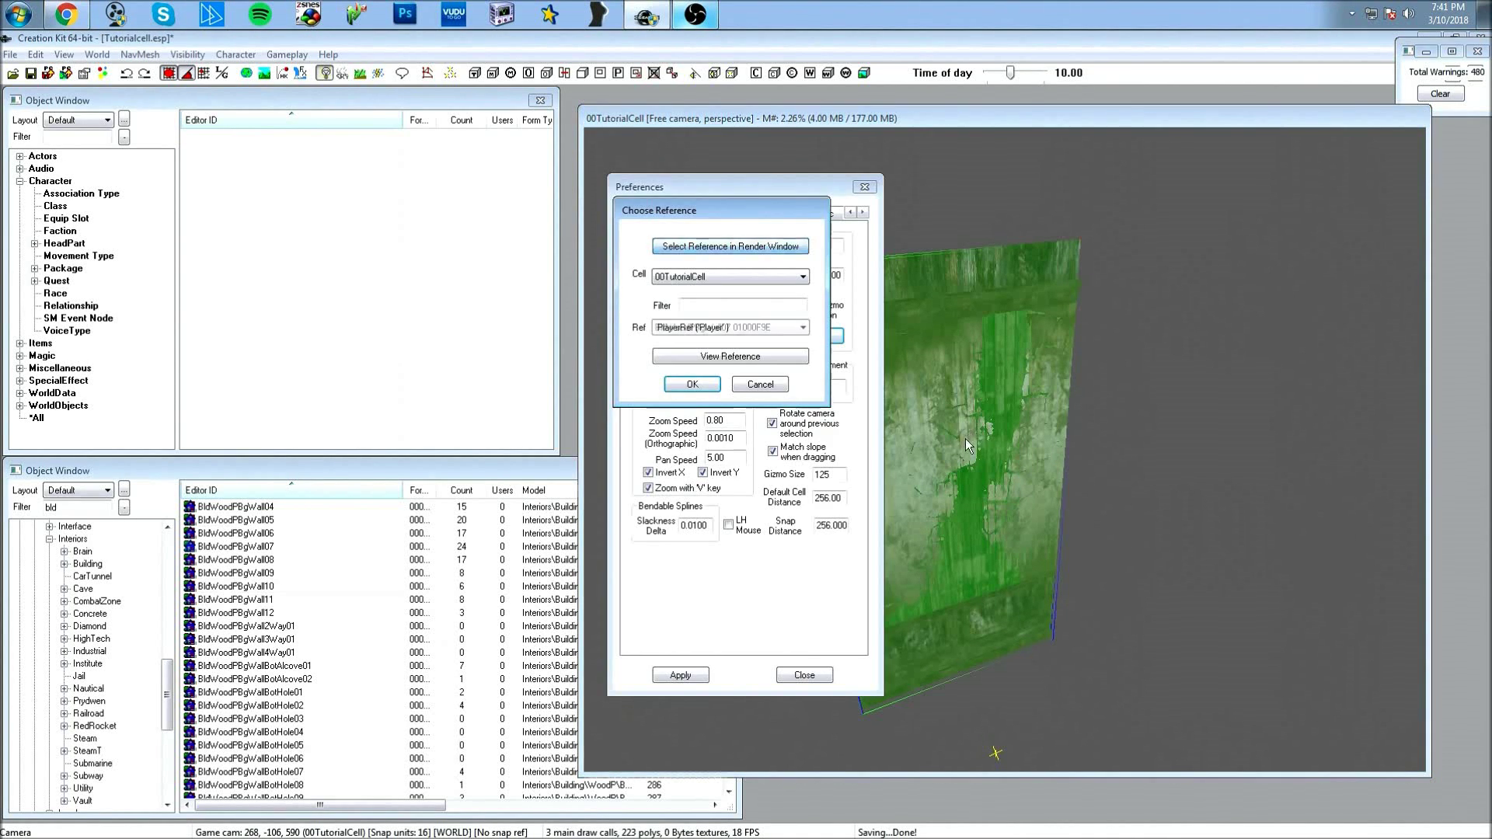
left_click(697, 386)
left_click(699, 677)
left_click(804, 675)
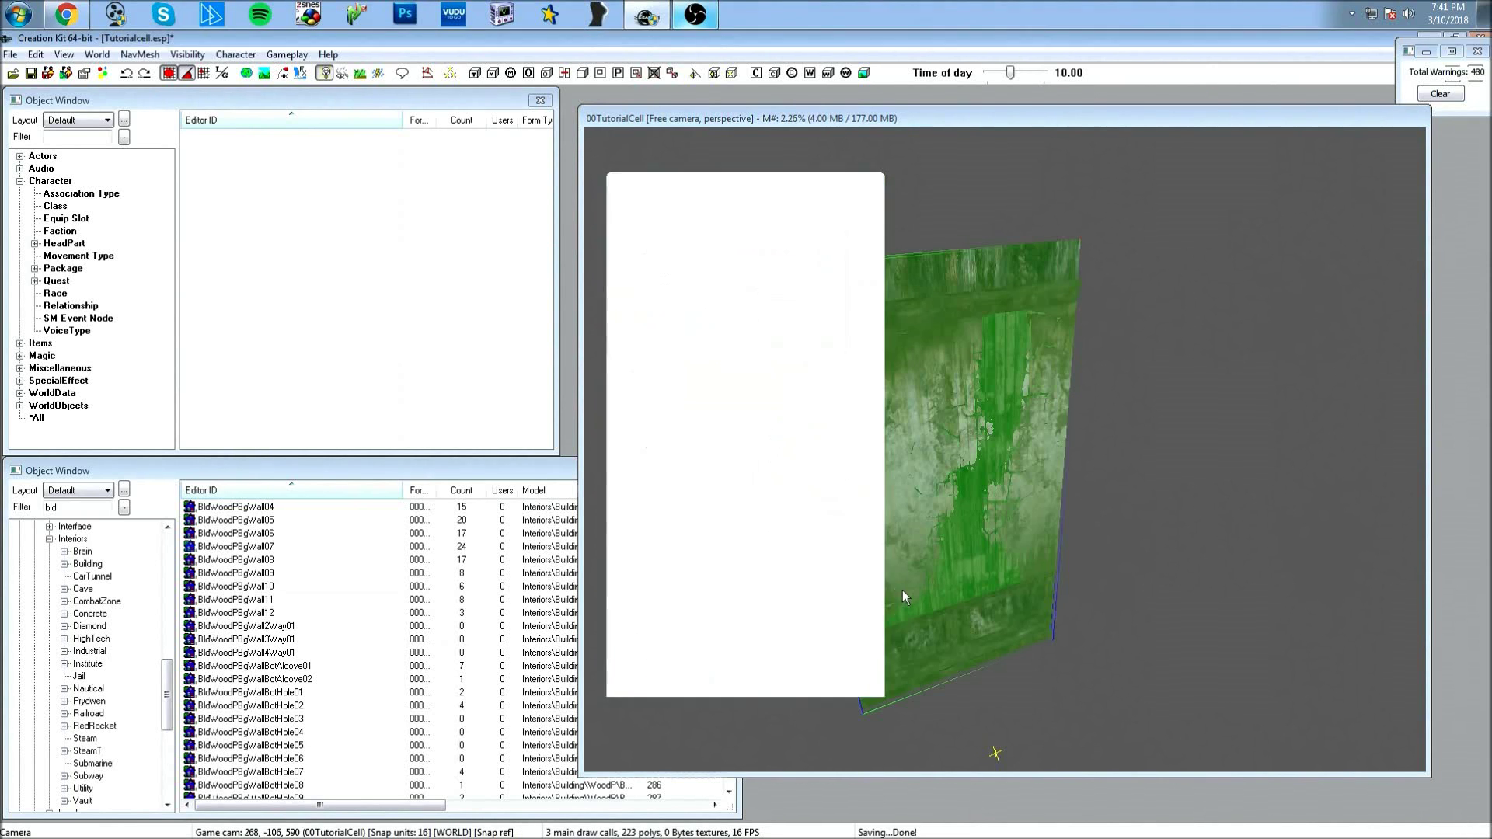
Orbit the view to face the wall, then use the X and Y keys to move it.
scroll(892, 578, "down", 3)
middle_click_drag(892, 574, 829, 541, "shift")
scroll(852, 543, "up", 1)
scroll(829, 541, "down", 1)
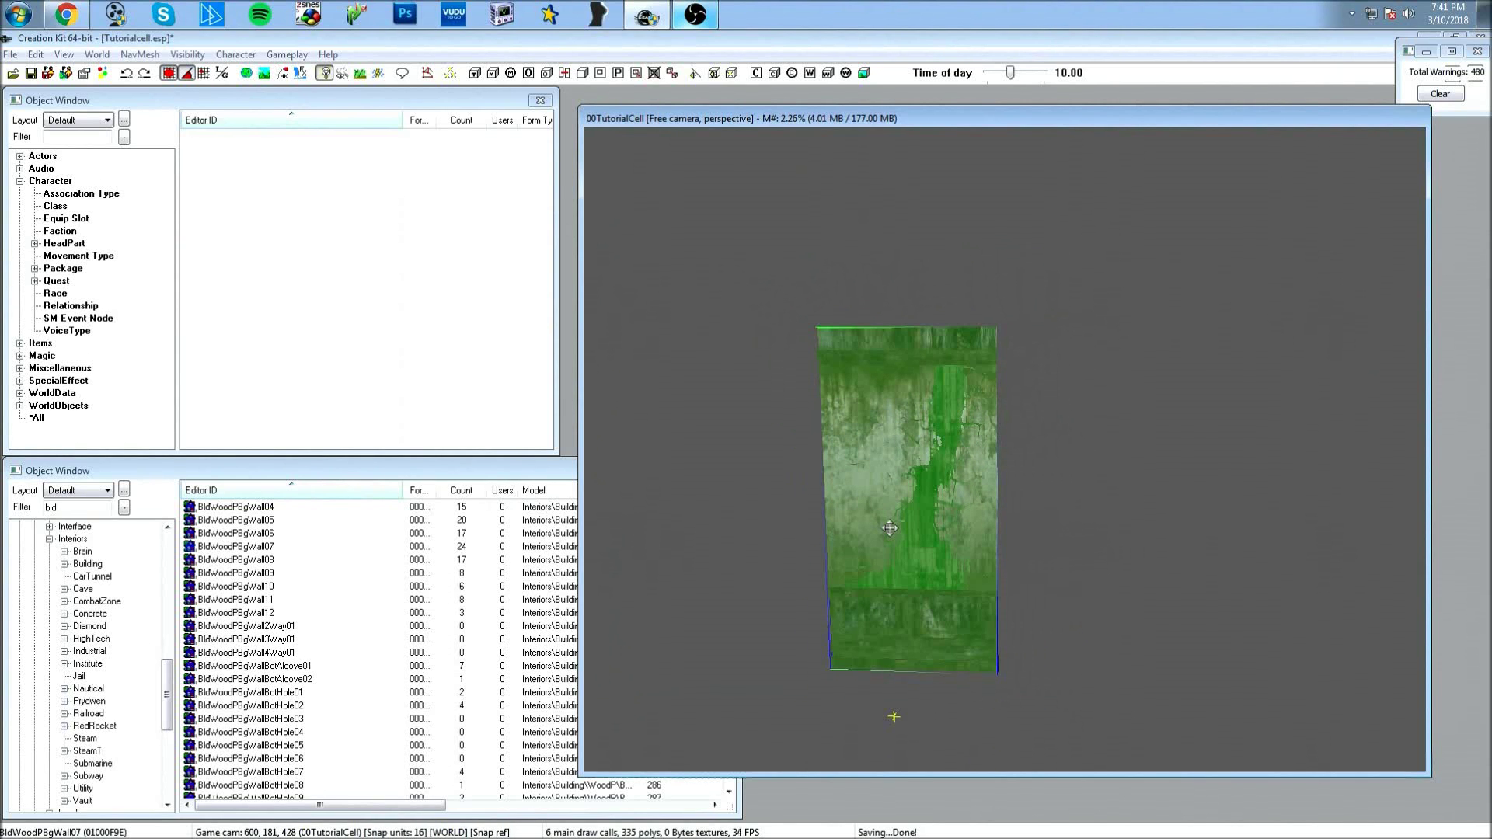
key("x")
key("y")
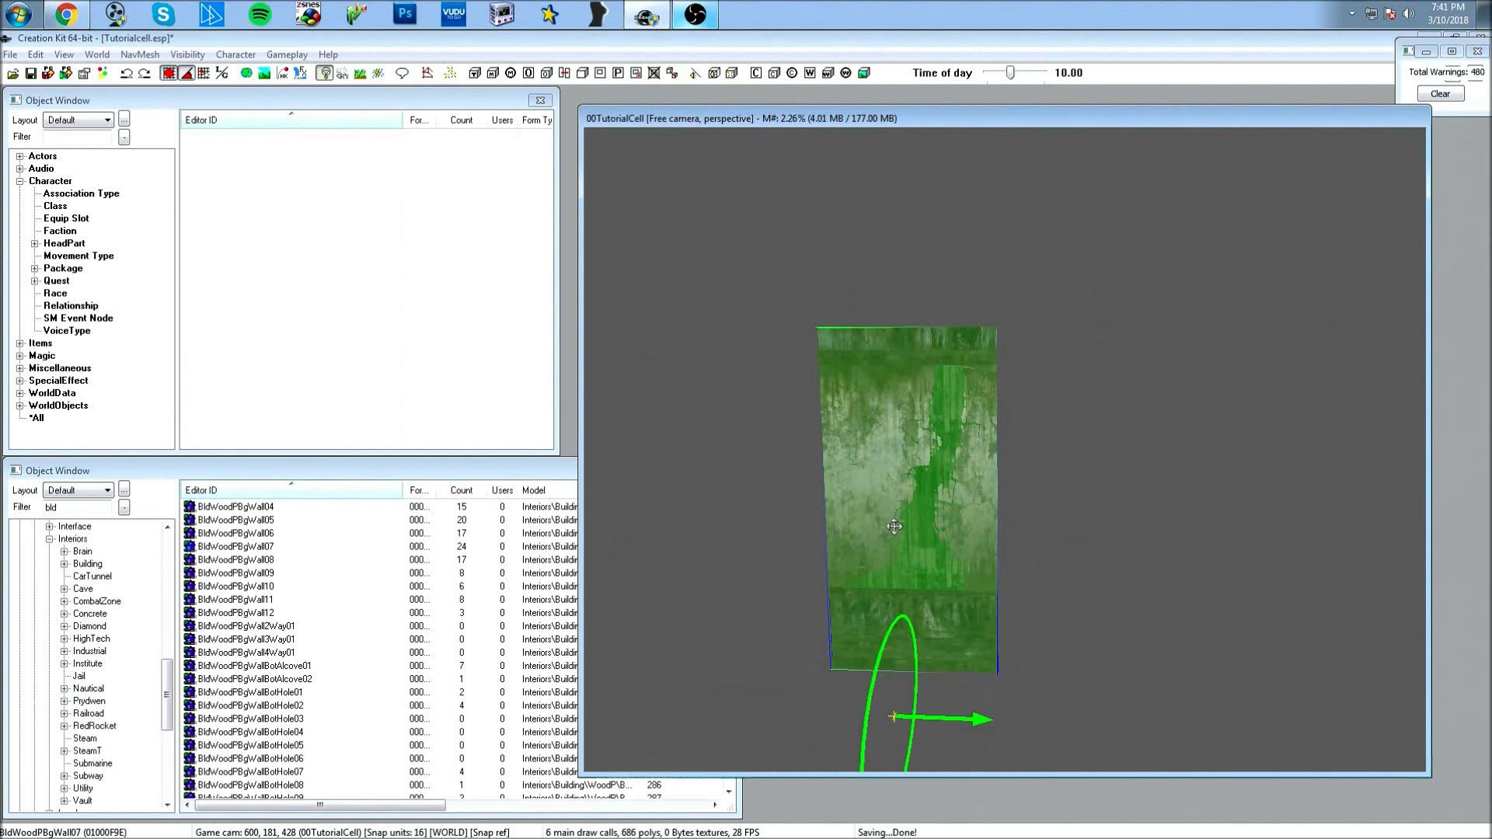